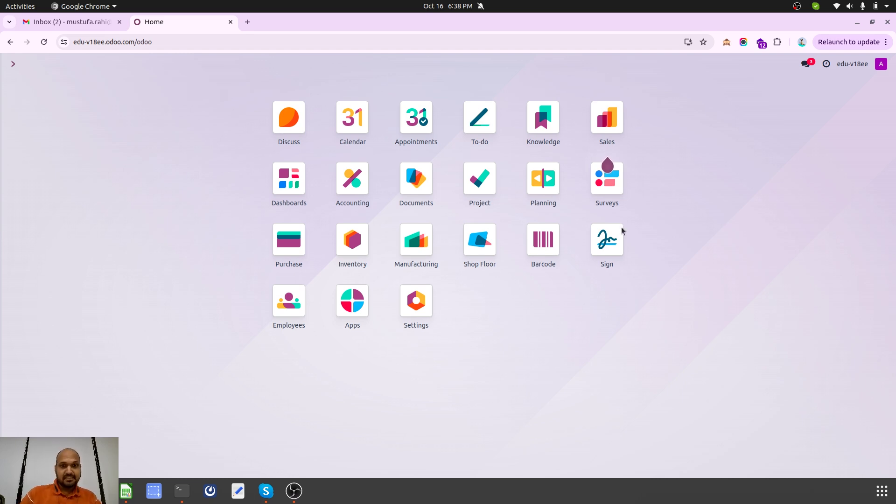
Open the Inventory products list showing Kit-1, Kit-2 and their component goods
click(347, 260)
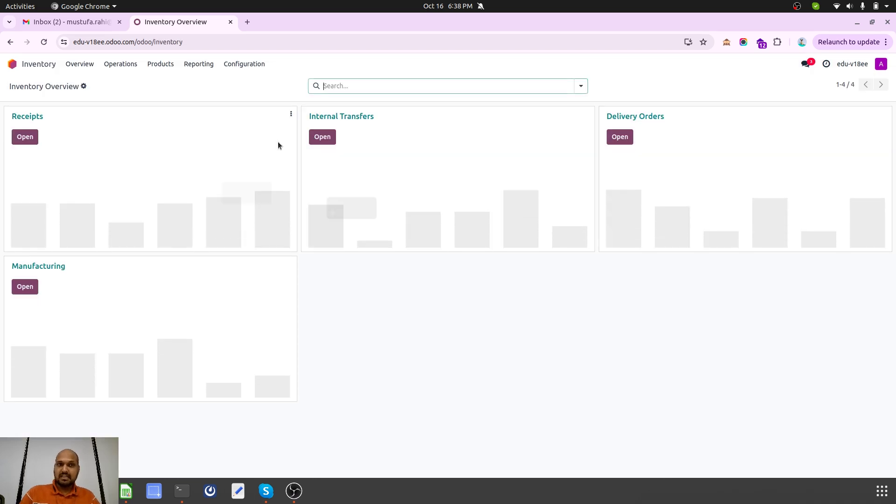
click(167, 70)
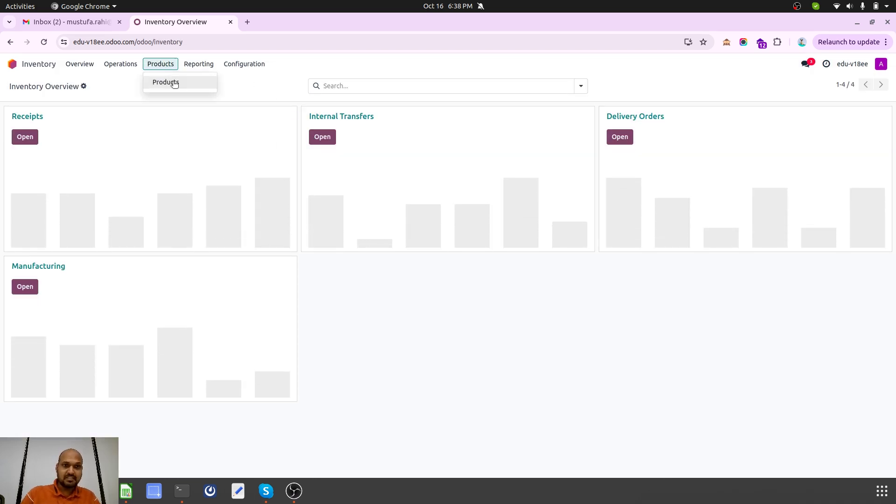
click(173, 82)
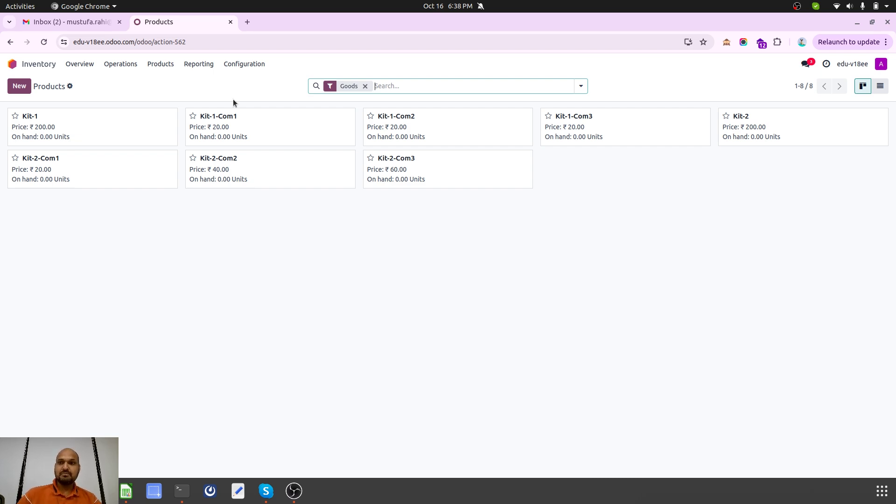
Review Kit-1's kit bill of materials (Kit-1-Com1, Kit-1-Com2, Kit-1-Com3), then return to the product
click(58, 126)
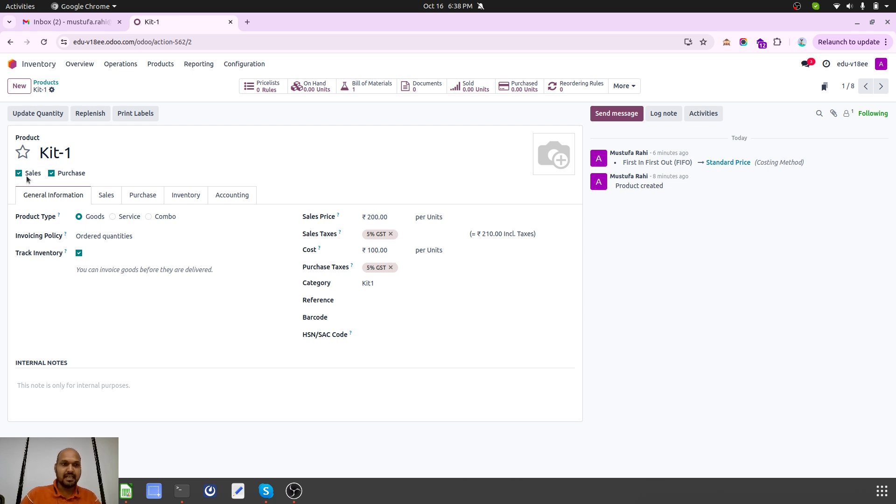
click(375, 93)
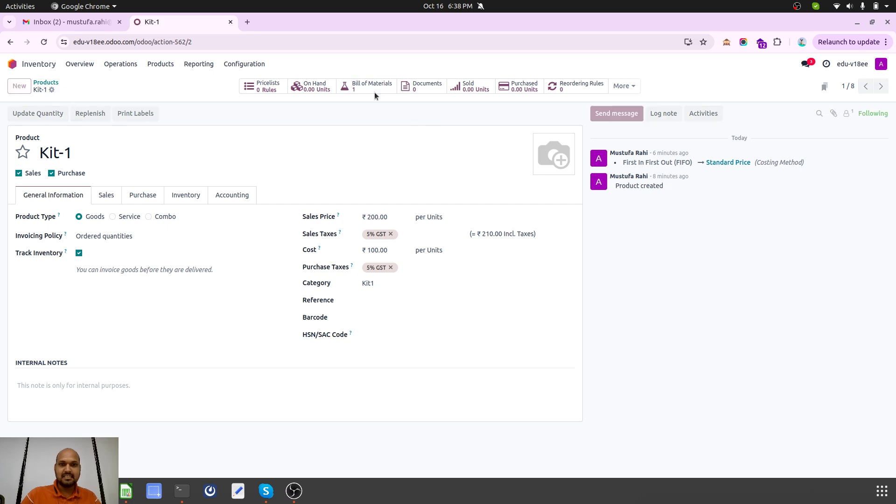
click(224, 128)
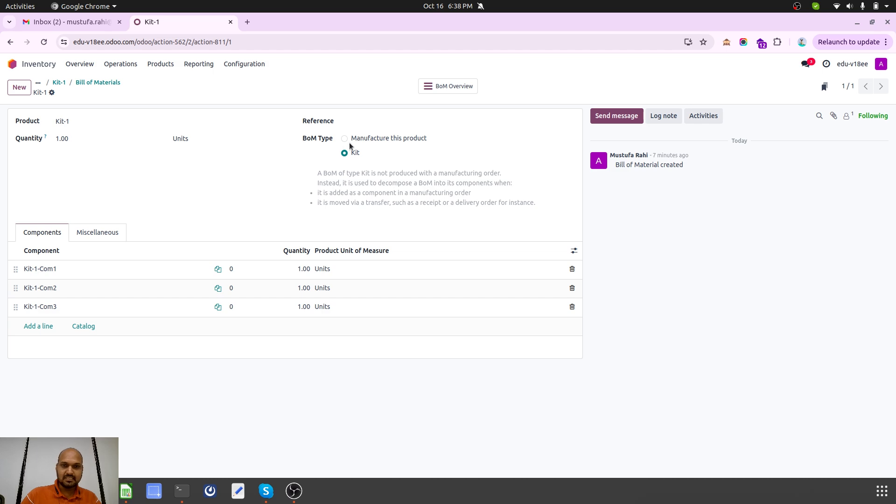
click(102, 83)
click(73, 82)
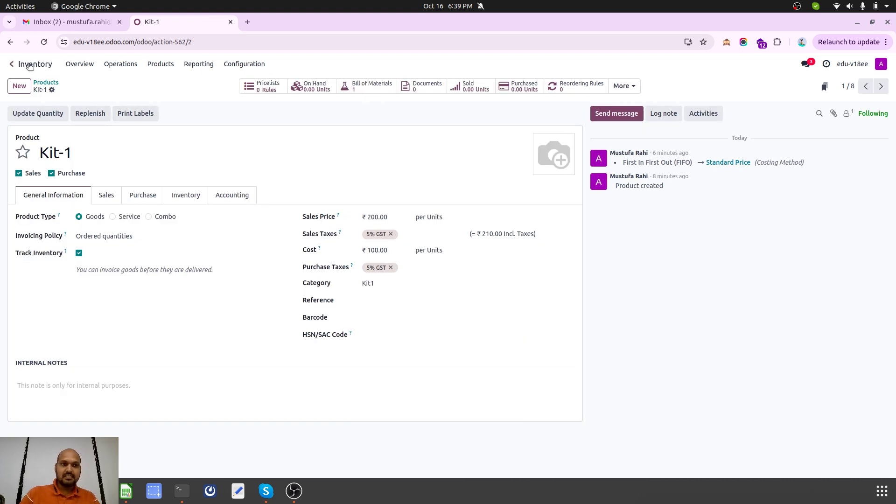
Open the Accounting chart of accounts
click(52, 65)
text(a)
key(Down)
key(Return)
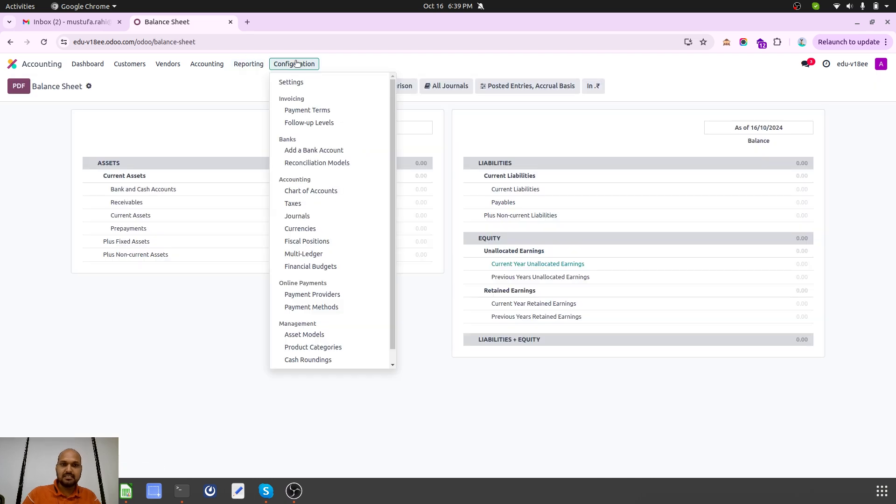
click(306, 190)
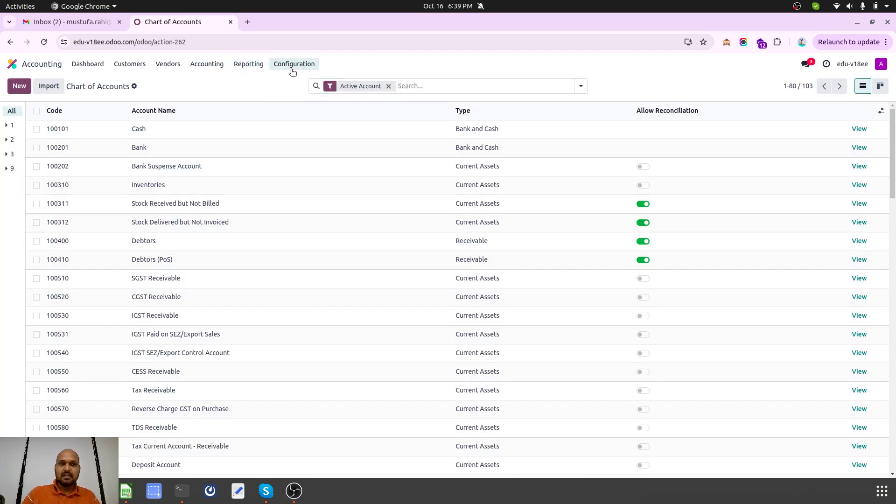
Review the Stock Valuation section of the Accounting settings, with automatic stock accounting enabled
click(293, 70)
click(382, 188)
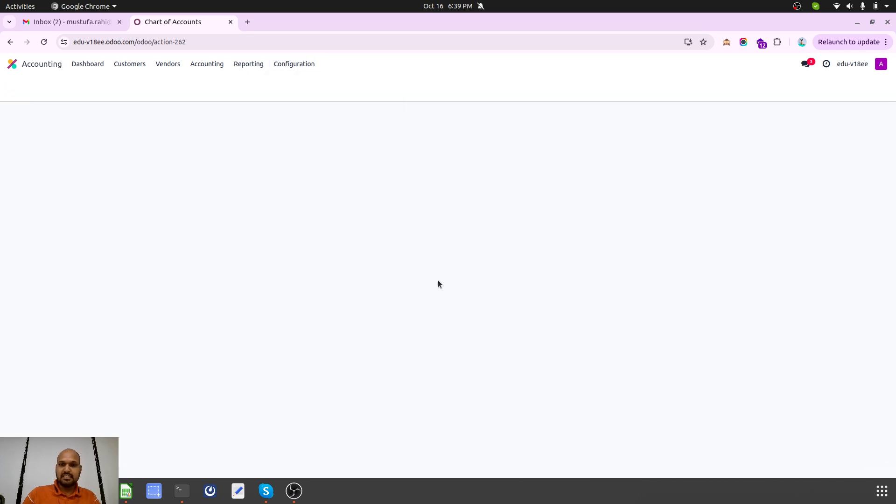
scroll(438, 283, down, 20)
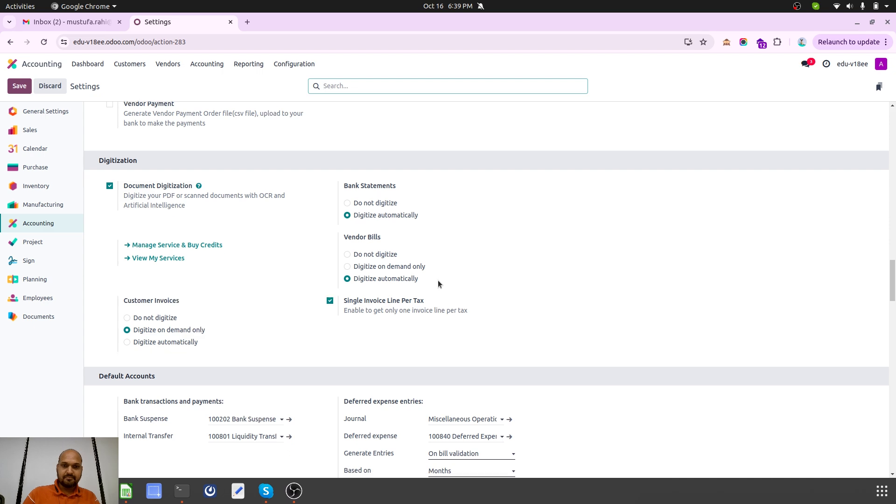
scroll(438, 284, down, 5)
scroll(406, 356, down, 8)
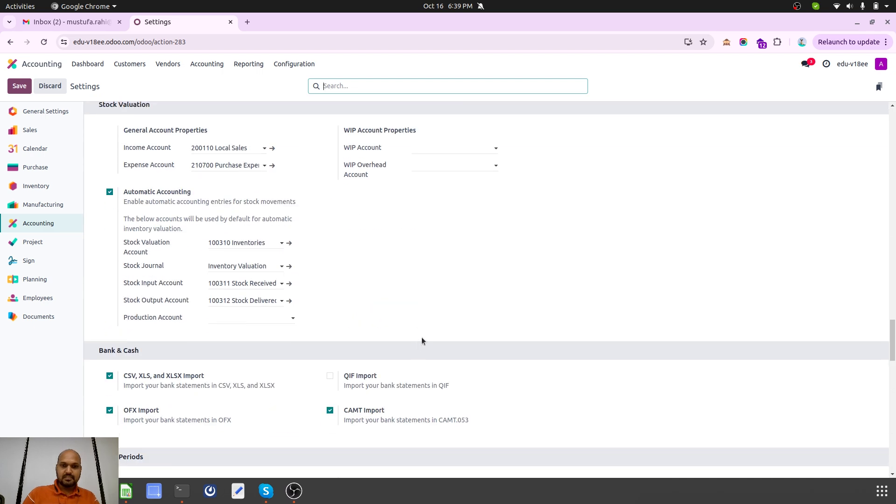
scroll(326, 258, down, 10)
scroll(326, 258, down, 5)
scroll(328, 258, down, 5)
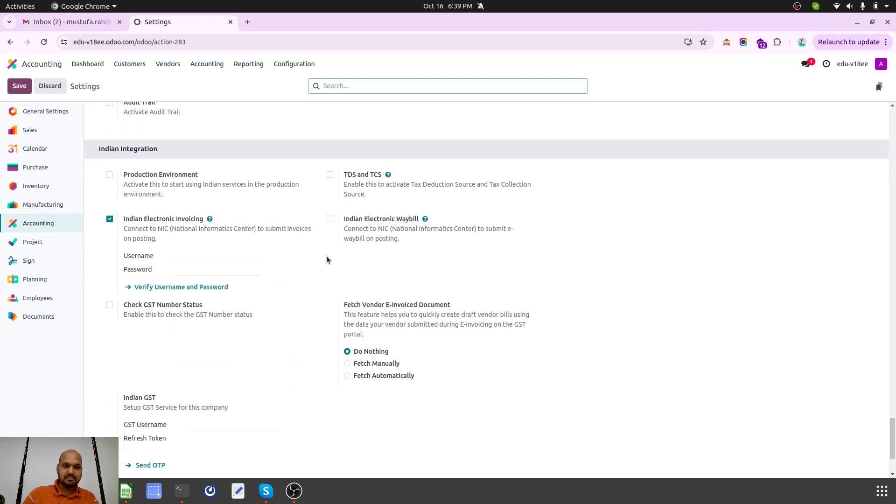
scroll(243, 222, up, 20)
Check that the Kit1 and kit2 product categories use automated FIFO valuation
click(12, 64)
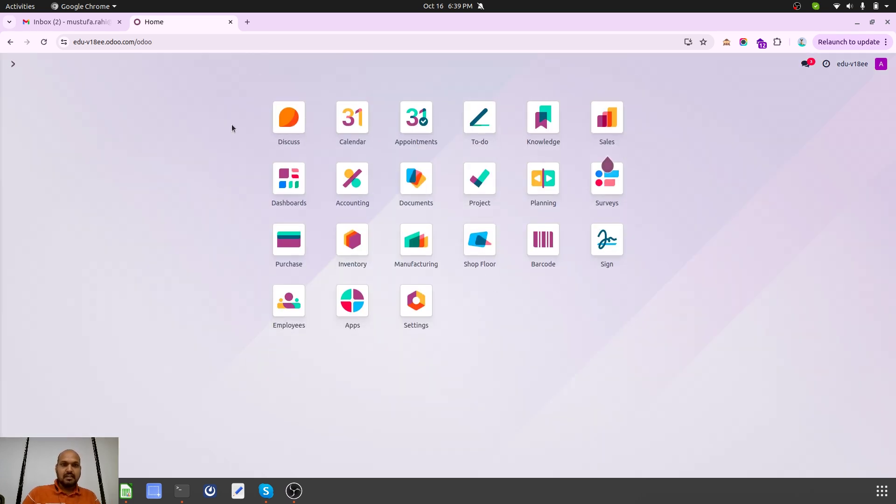
text(in)
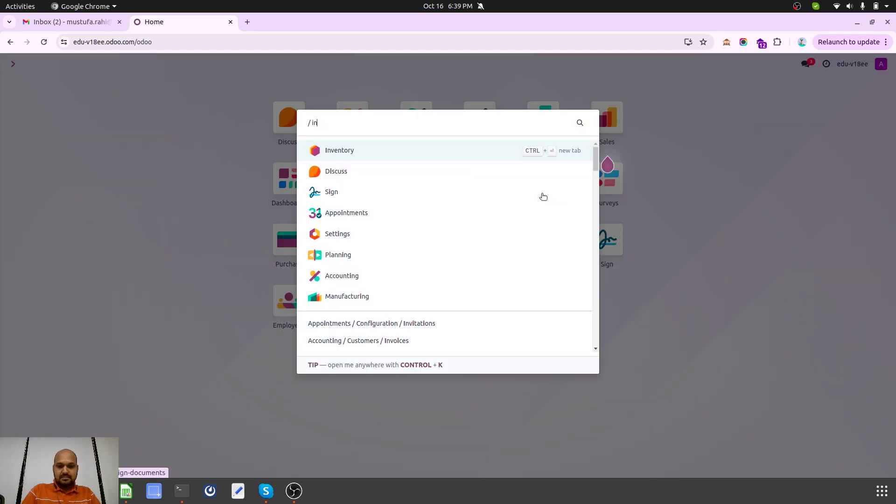
key(Return)
click(251, 66)
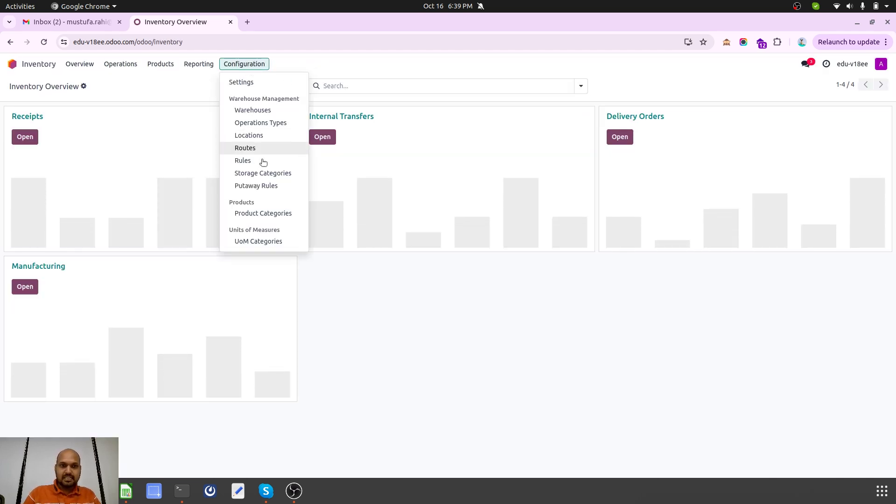
click(276, 212)
click(106, 205)
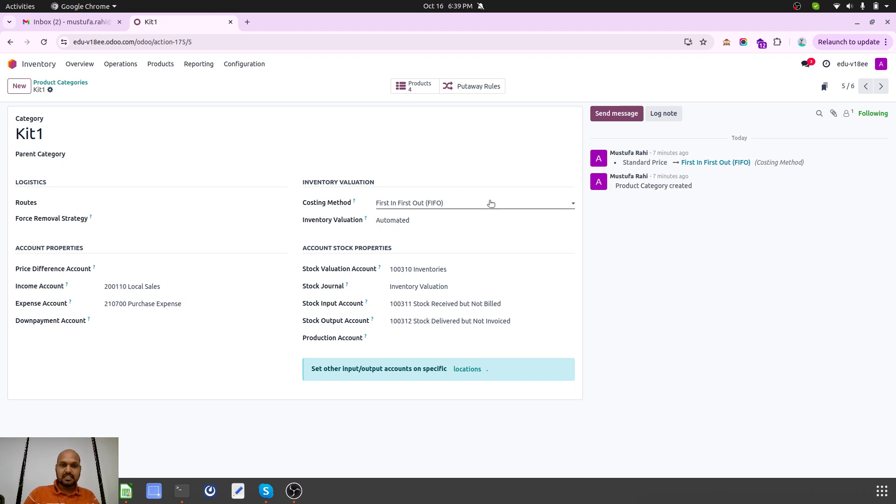
click(884, 90)
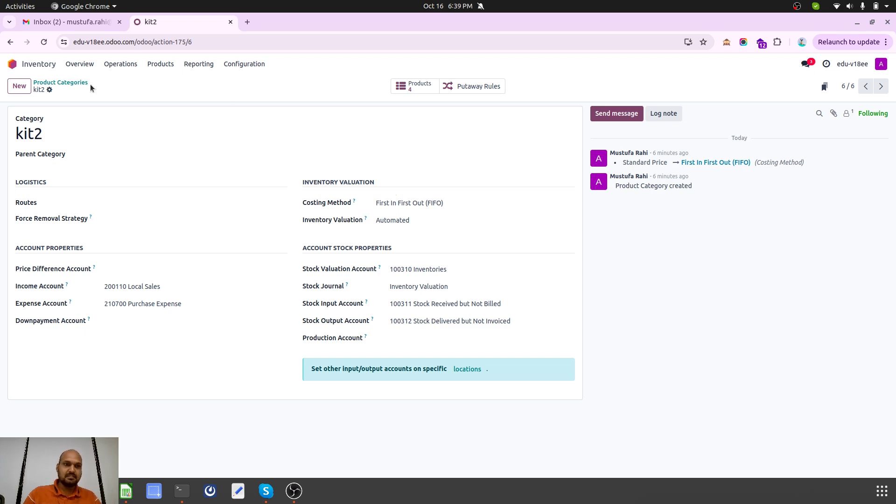
click(53, 82)
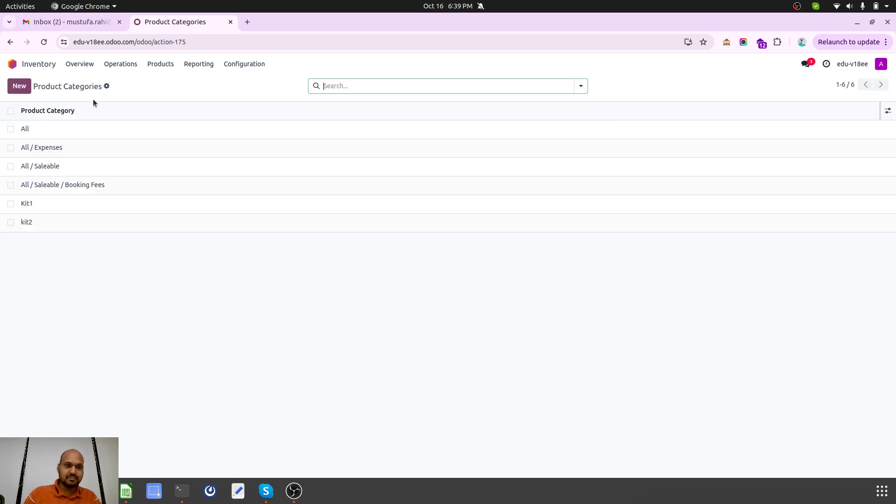
Show the products as a list with an added Product Category column
click(161, 66)
click(171, 83)
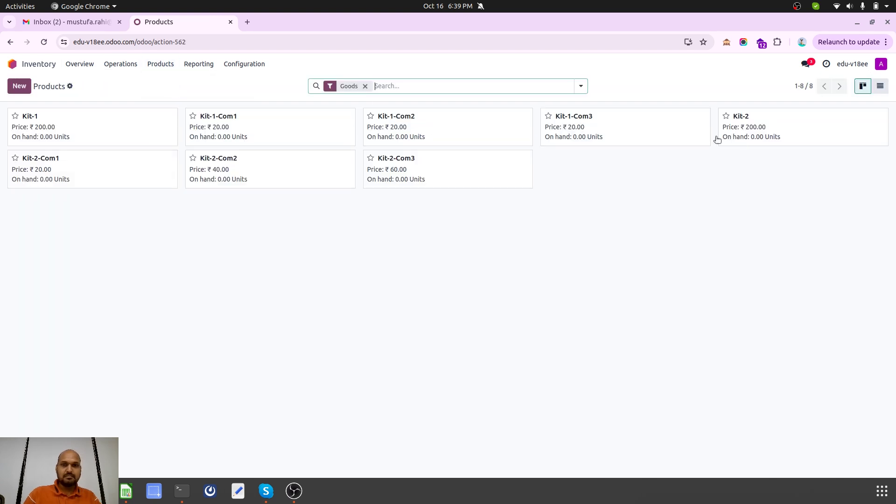
click(880, 87)
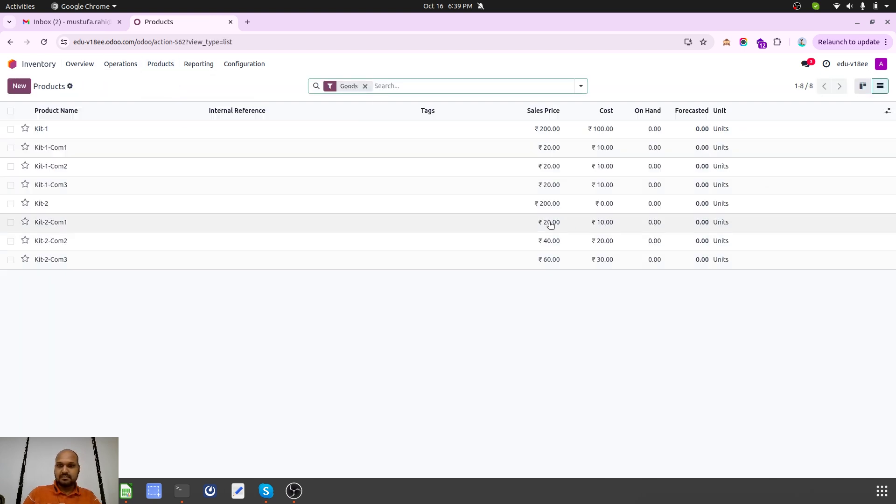
click(887, 112)
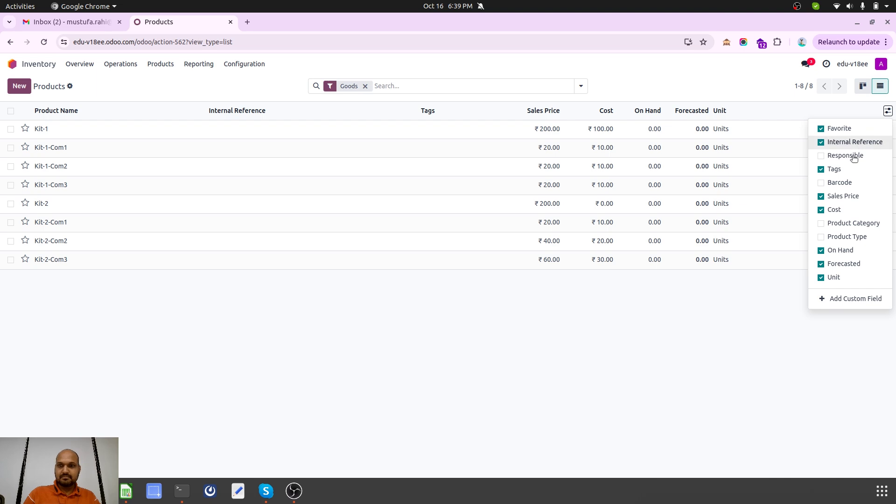
click(854, 223)
click(668, 306)
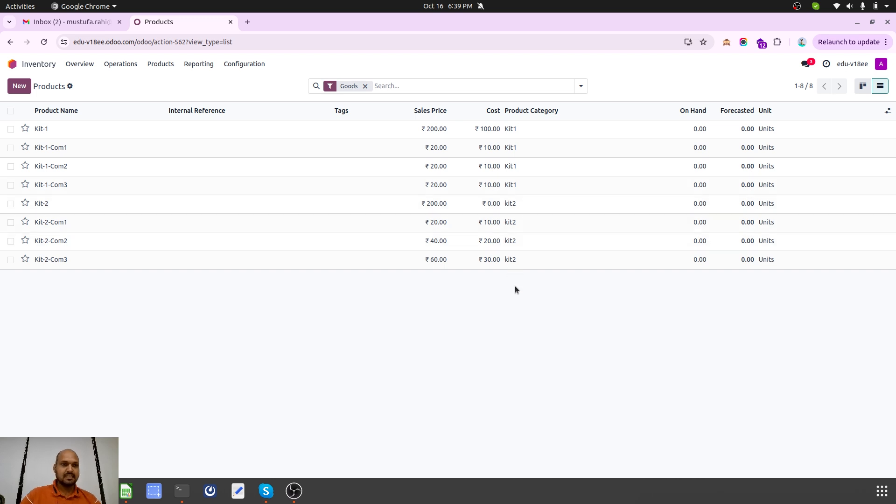
Create and confirm purchase order P00001 for one Kit-1 at 100.00 from new vendor Vendor1
click(44, 66)
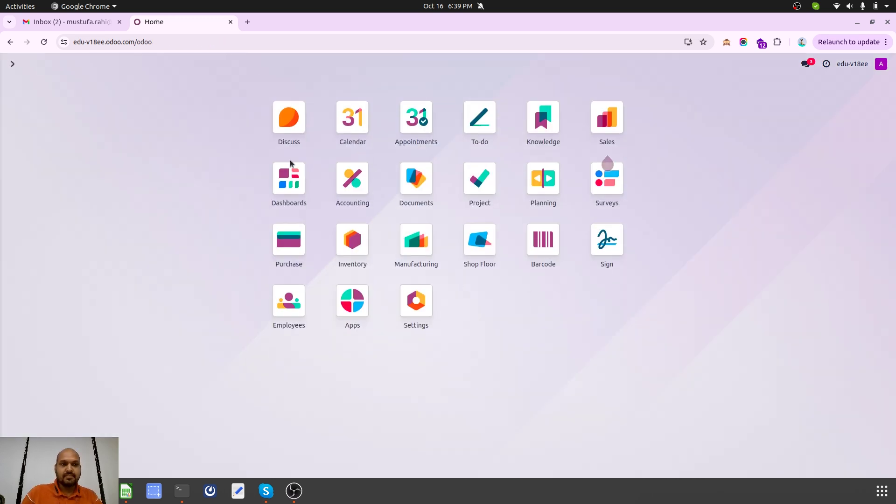
click(297, 251)
click(19, 87)
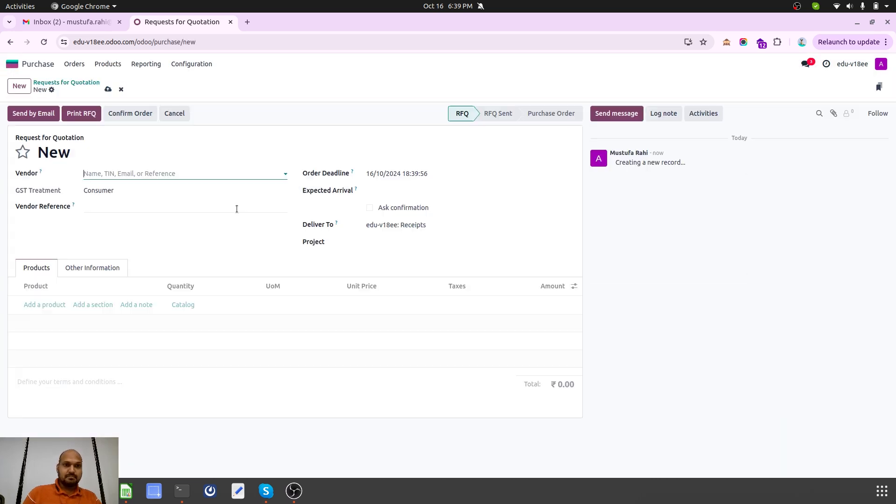
text(Vendor1)
click(150, 189)
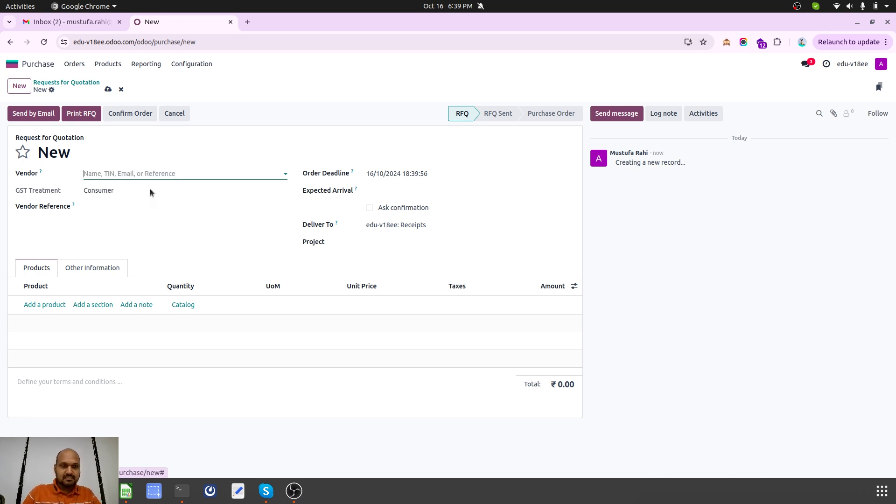
click(45, 305)
text(kit)
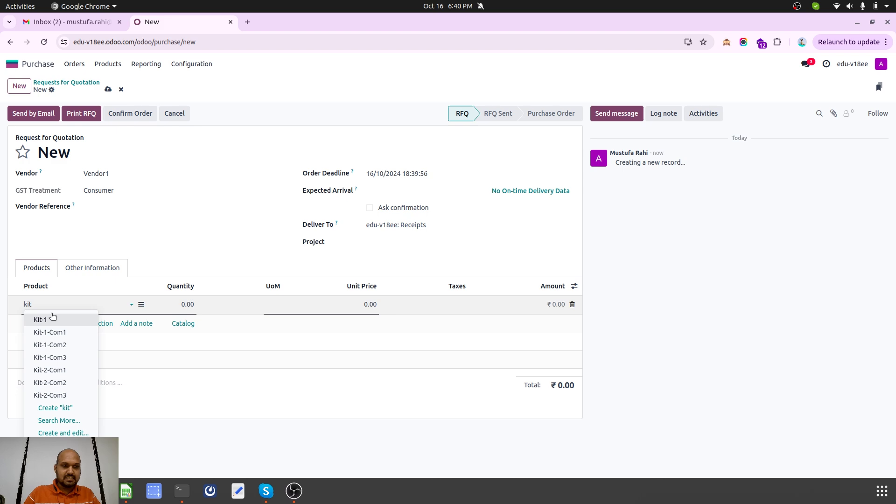
click(53, 319)
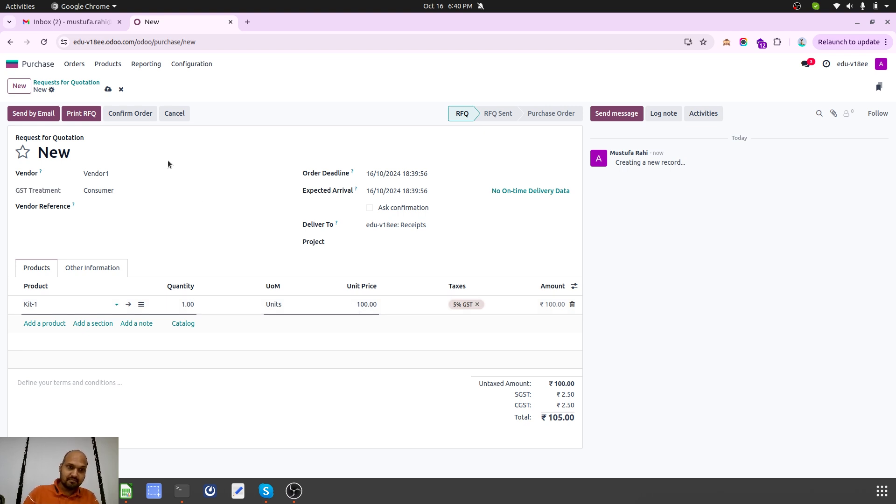
click(125, 113)
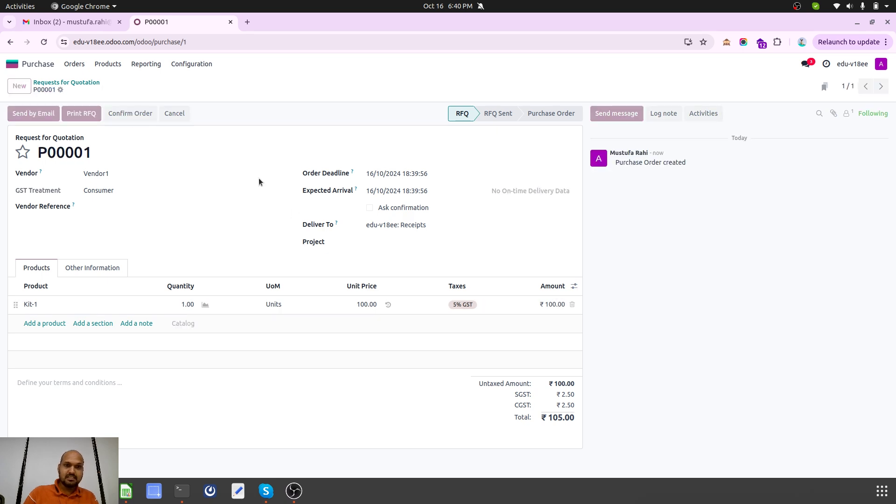
Validate receipt WH/IN/00001 of Kit-1's three components, then return to the apps home screen
click(441, 89)
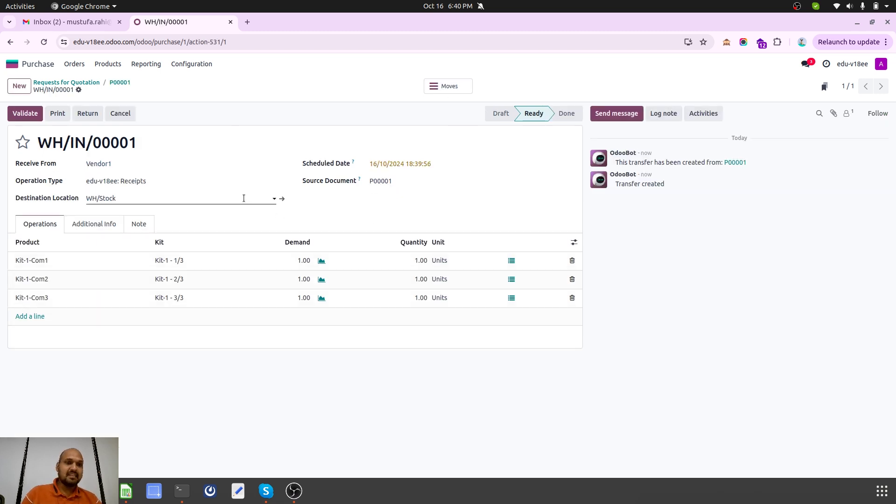
click(19, 115)
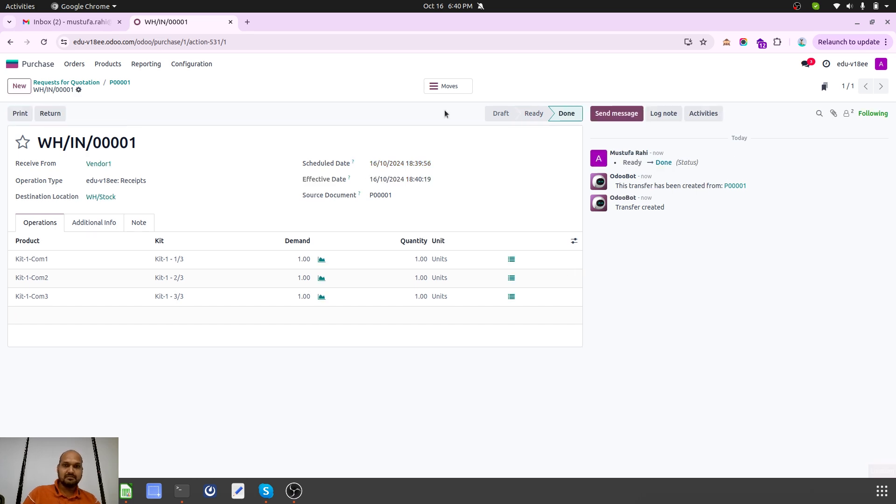
click(122, 84)
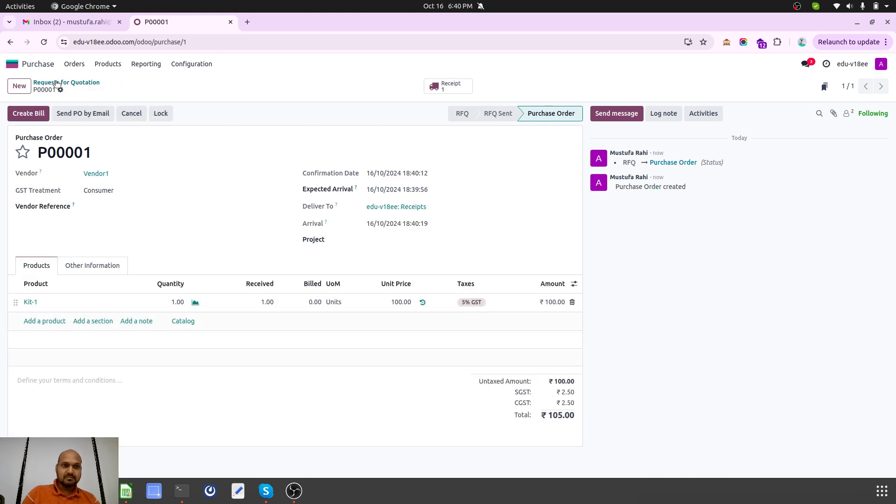
click(58, 82)
click(26, 68)
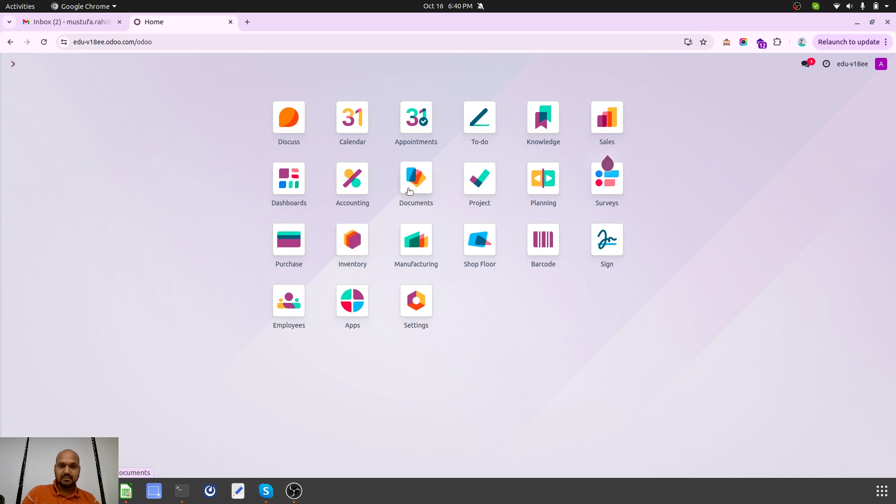
Open the General Ledger and expand accounts 100310 Inventories and 100311 Stock Received but Not Billed
click(355, 180)
click(248, 63)
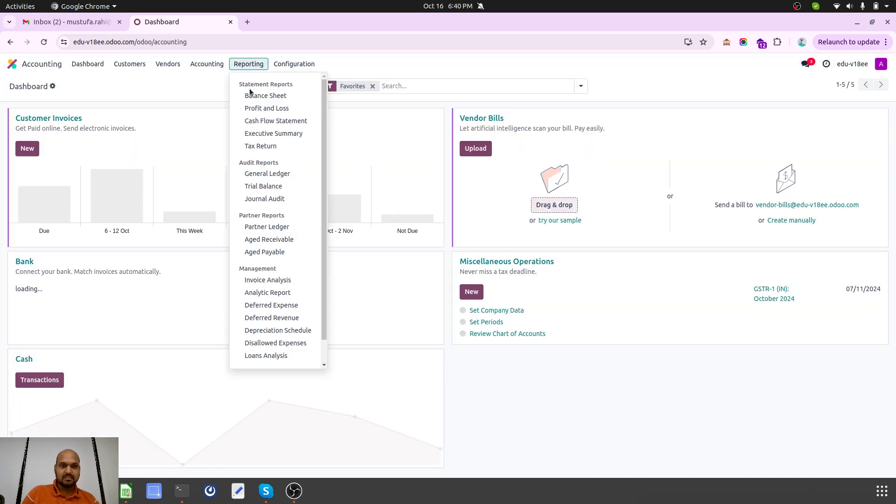
click(271, 173)
click(259, 156)
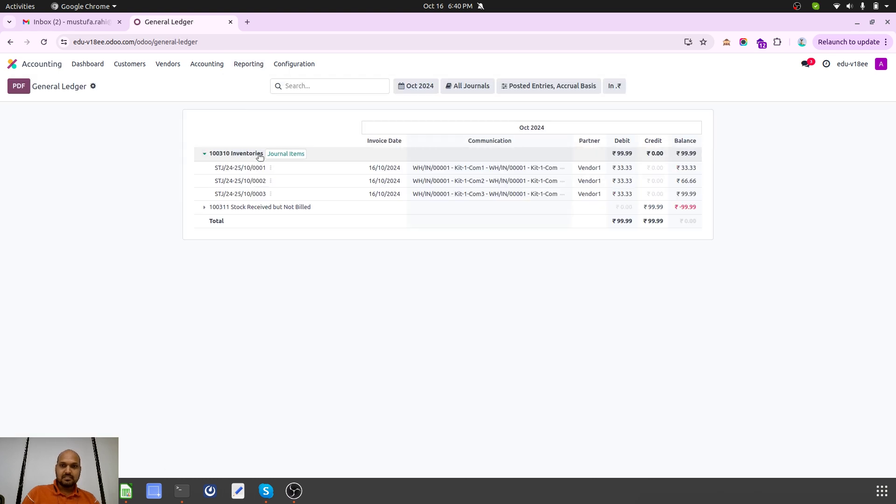
click(202, 207)
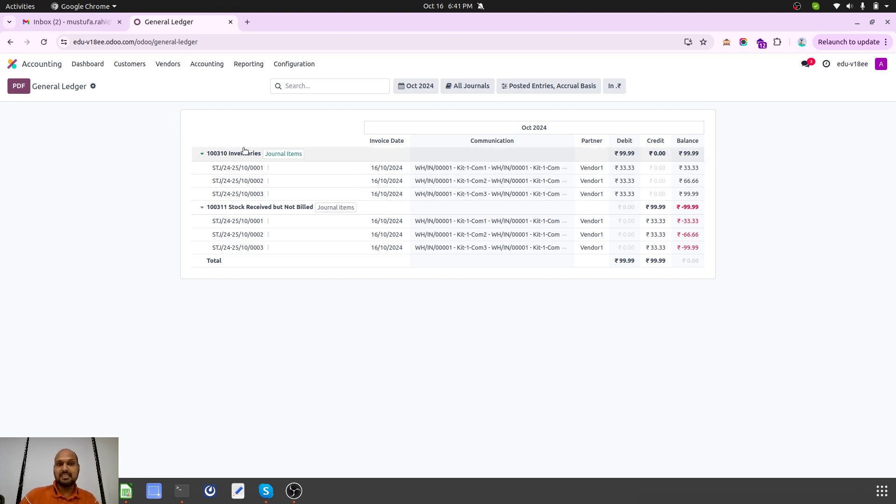
Show Inventory products in list view, with one unit of Kit-1 and each component on hand
click(44, 63)
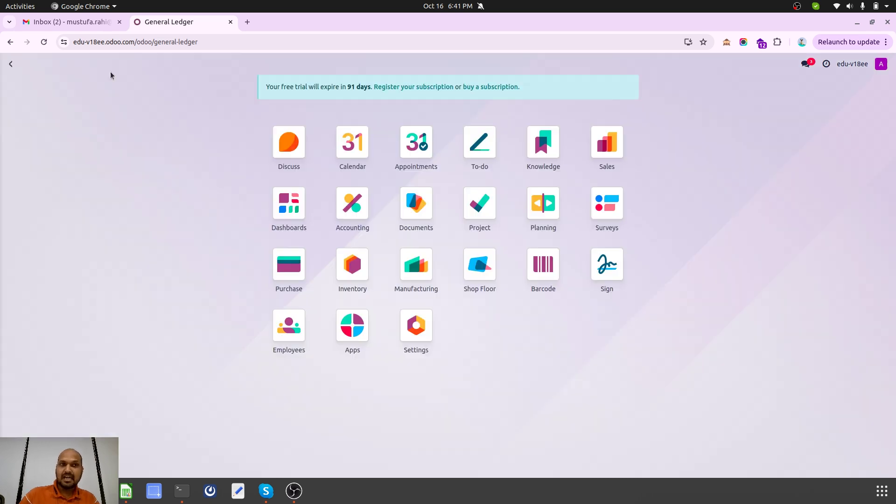
text(inve)
key(Return)
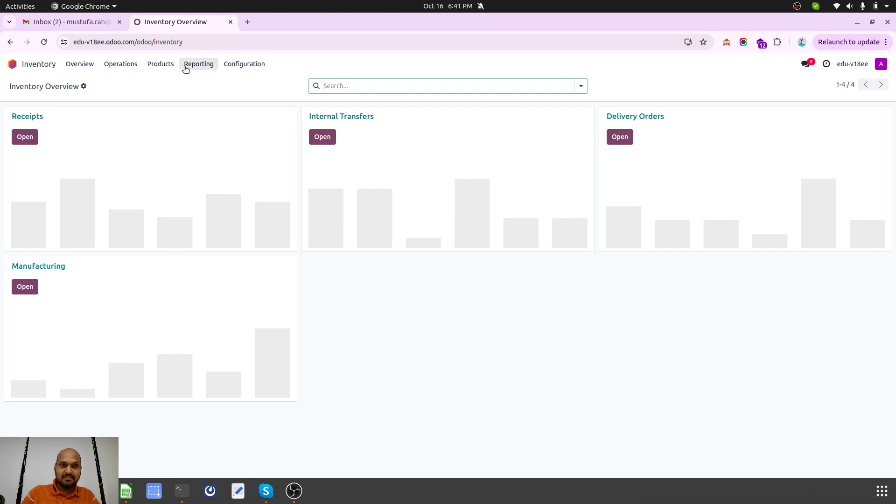
click(162, 64)
click(168, 82)
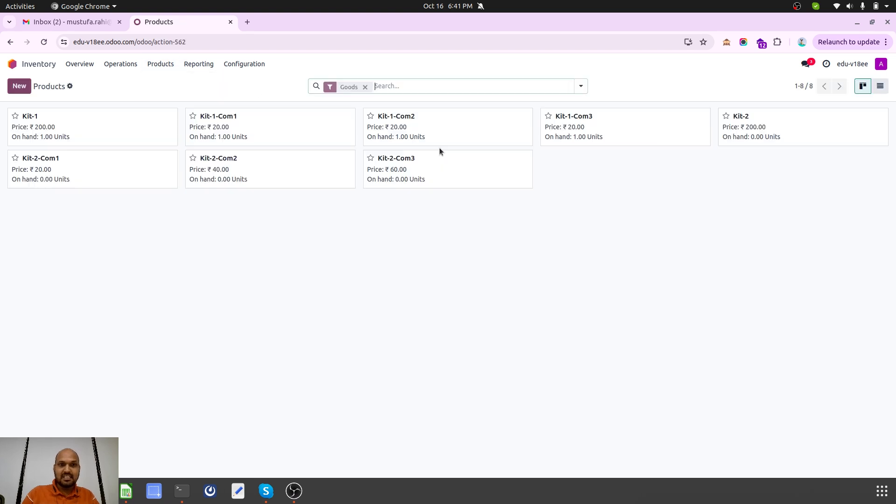
click(881, 87)
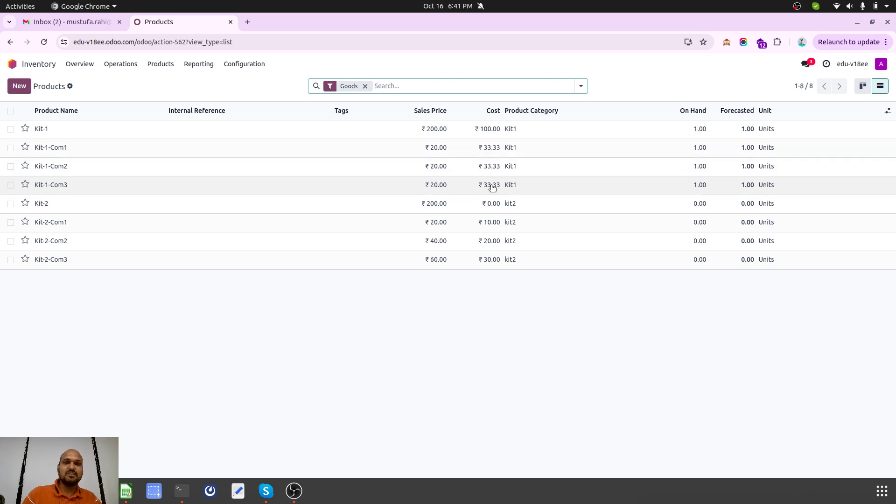
Create a sales quotation for new customer Customer1 with one Kit-1
click(43, 61)
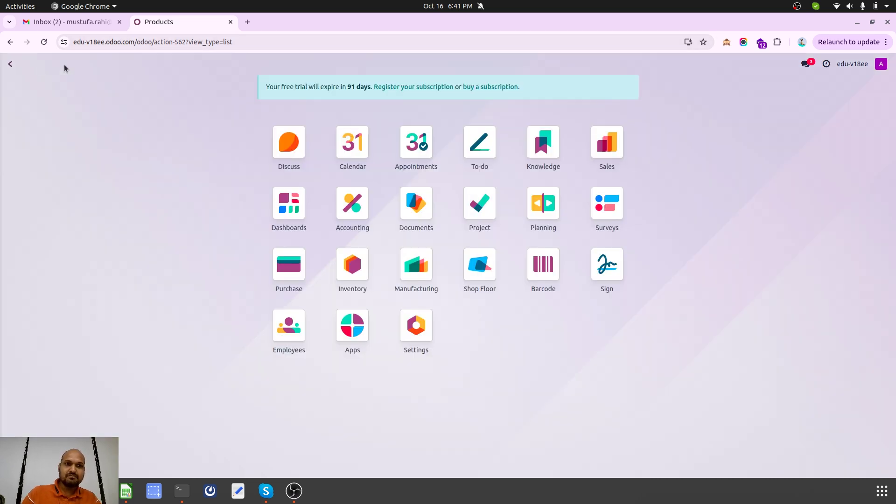
text(s)
key(Return)
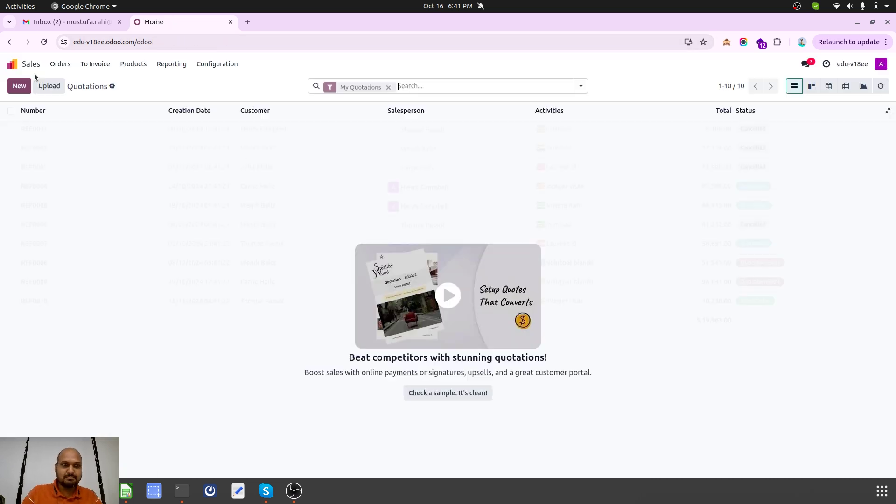
click(19, 86)
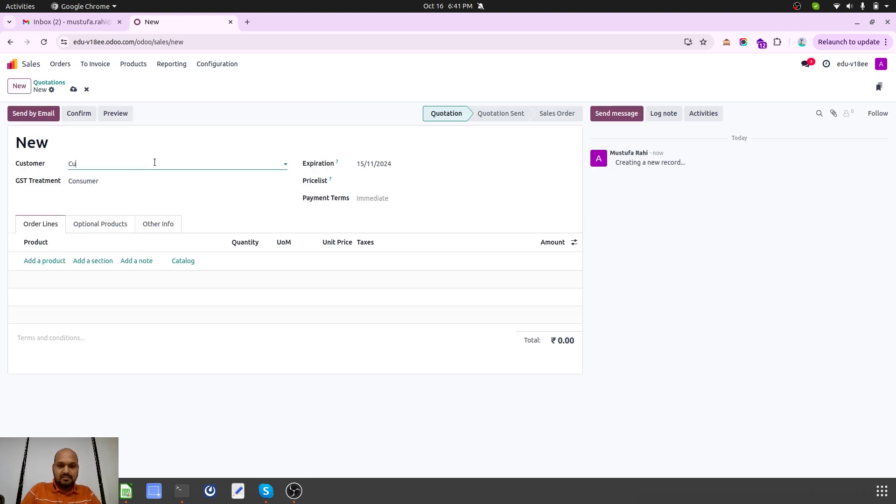
text(Customer1)
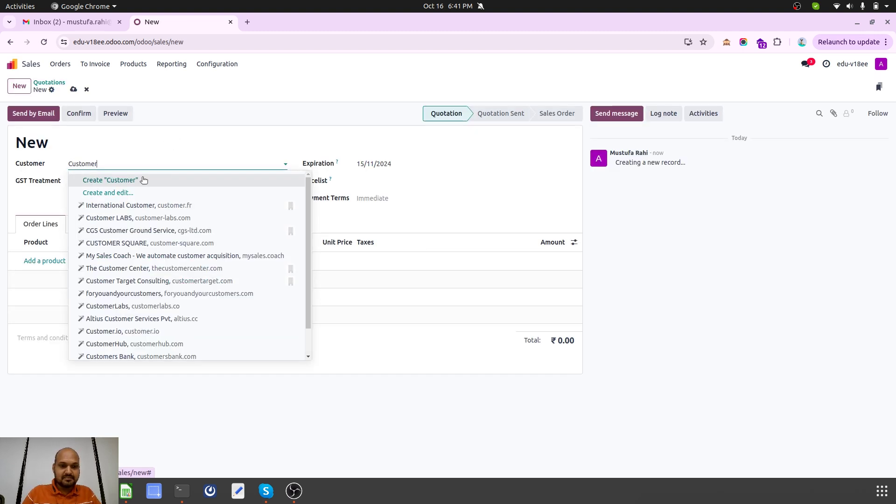
click(136, 178)
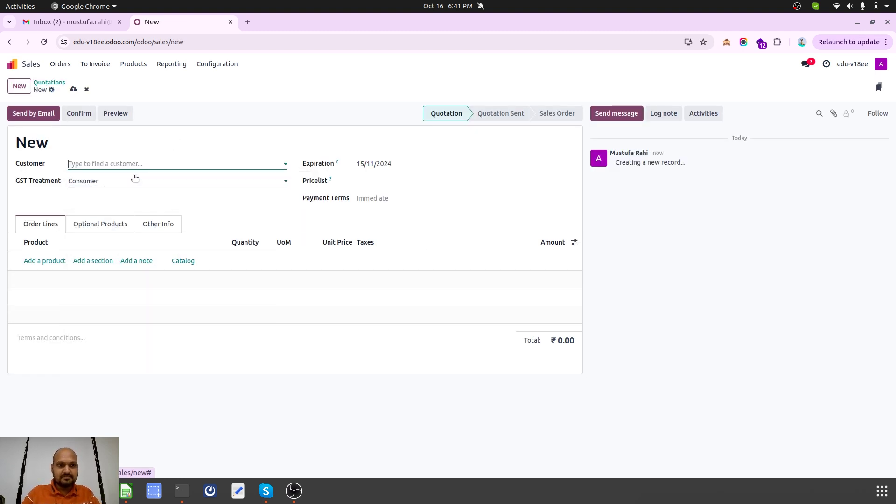
click(46, 260)
text(kit)
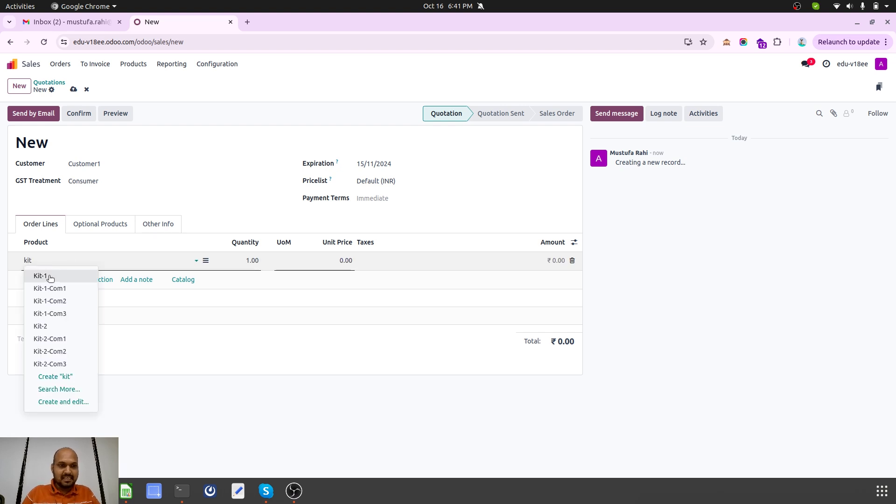
click(51, 276)
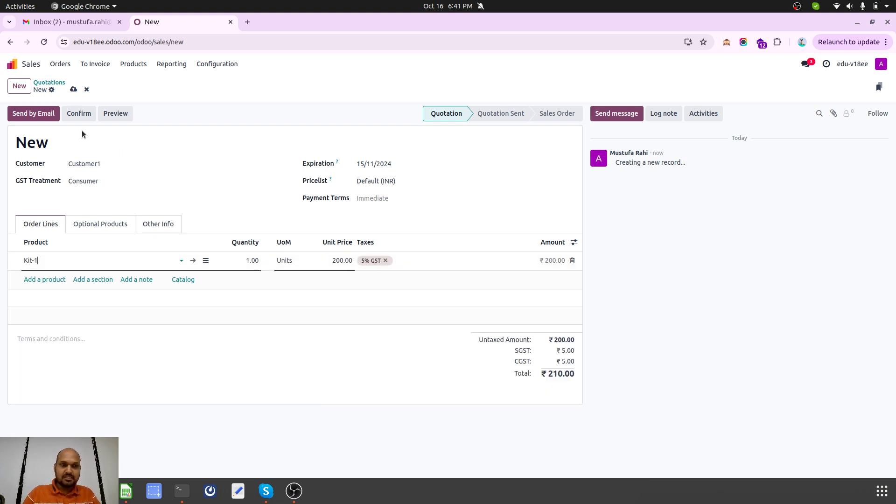
Confirm order S00001 and validate delivery WH/OUT/00001 of the kit components
click(70, 113)
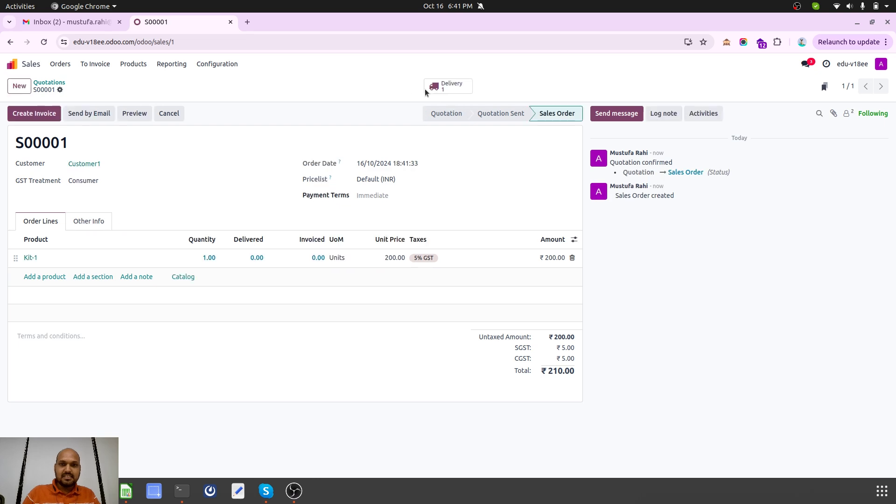
click(432, 87)
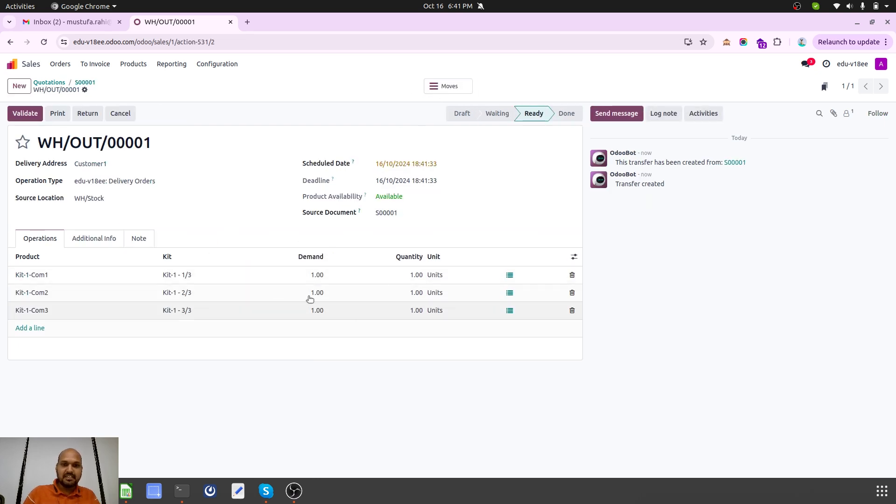
click(21, 113)
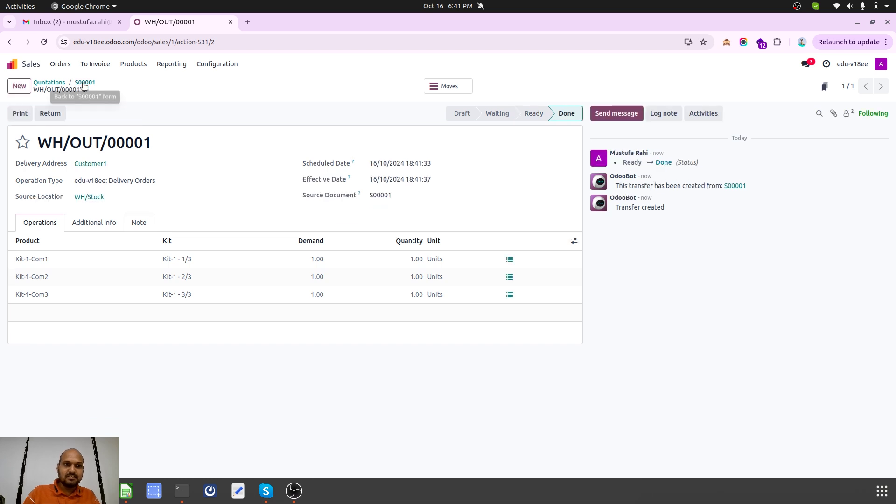
Create a draft invoice for S00001, review its journal items and post INV/24-25/0001
click(84, 84)
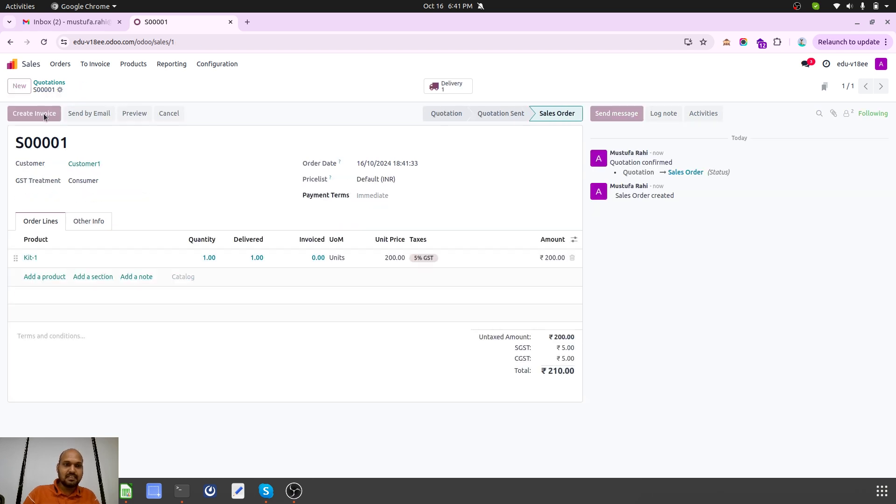
click(43, 114)
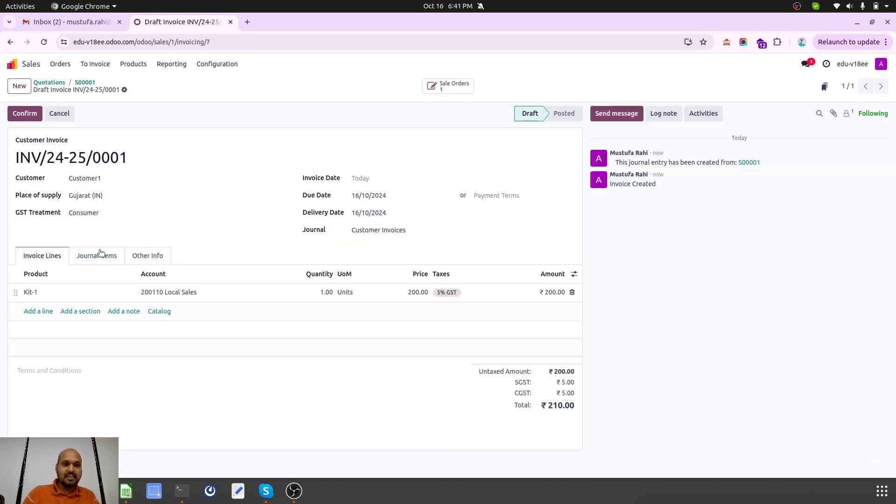
click(97, 255)
click(25, 113)
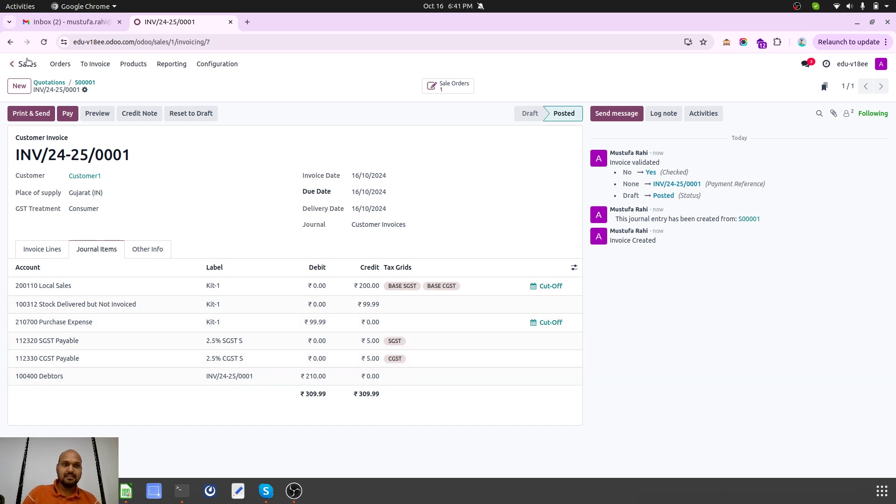
Open the General Ledger and expand accounts 100312 Stock Delivered but Not Invoiced and 210700 Purchase Expense
click(27, 60)
text(genera)
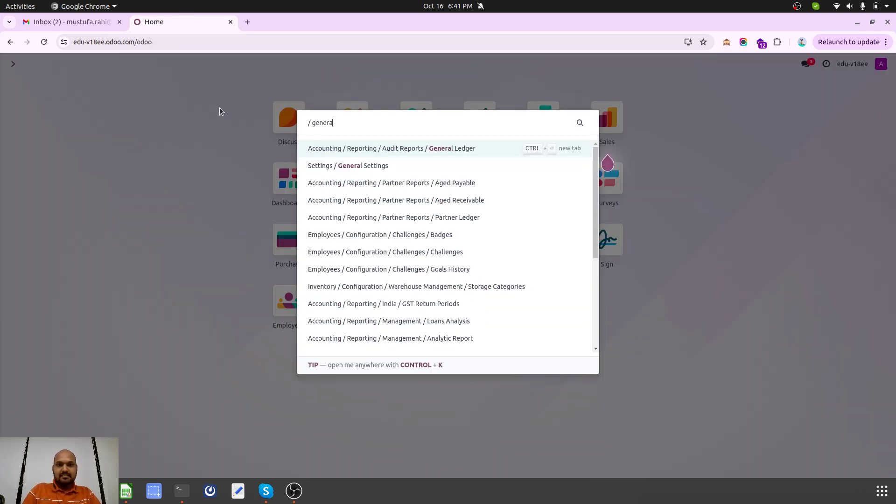
key(Return)
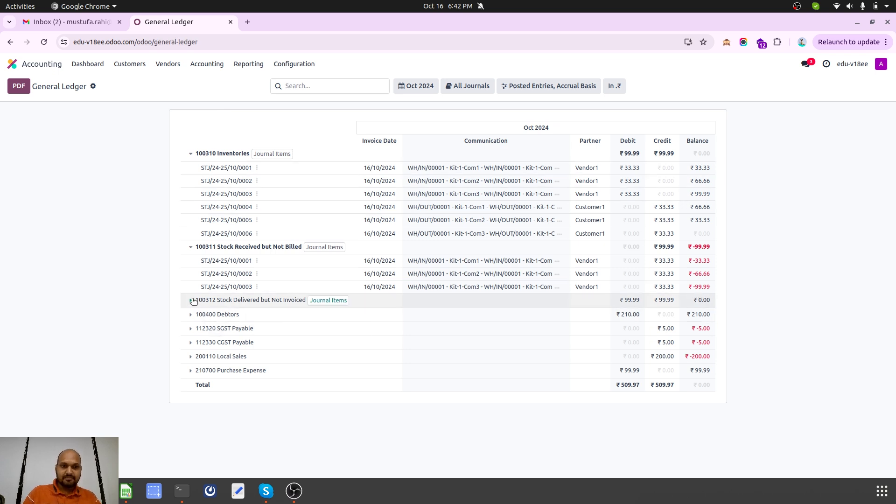
click(191, 300)
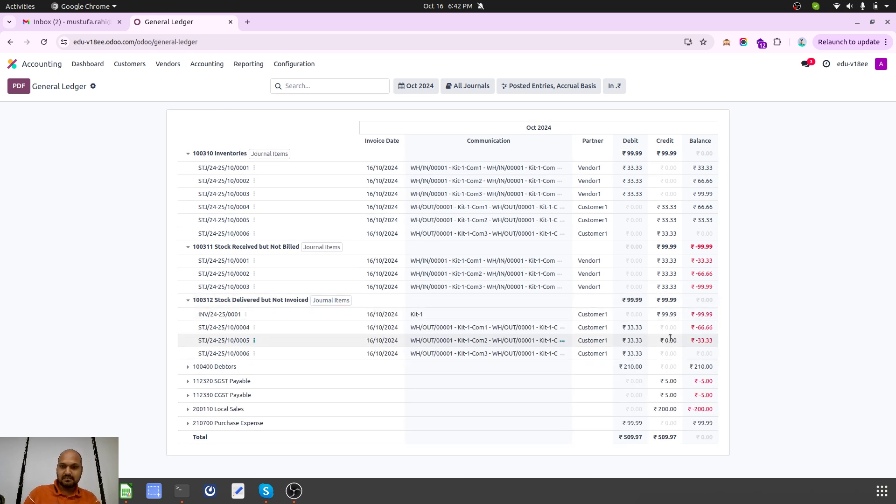
click(202, 424)
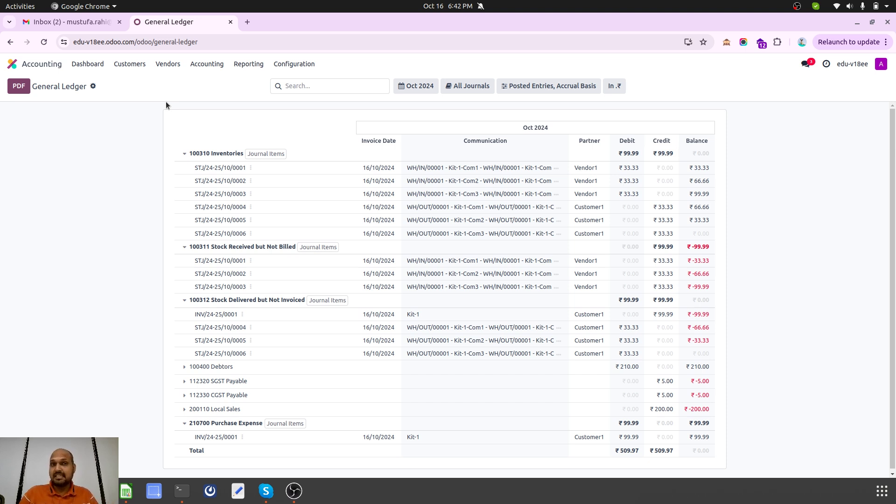
click(12, 64)
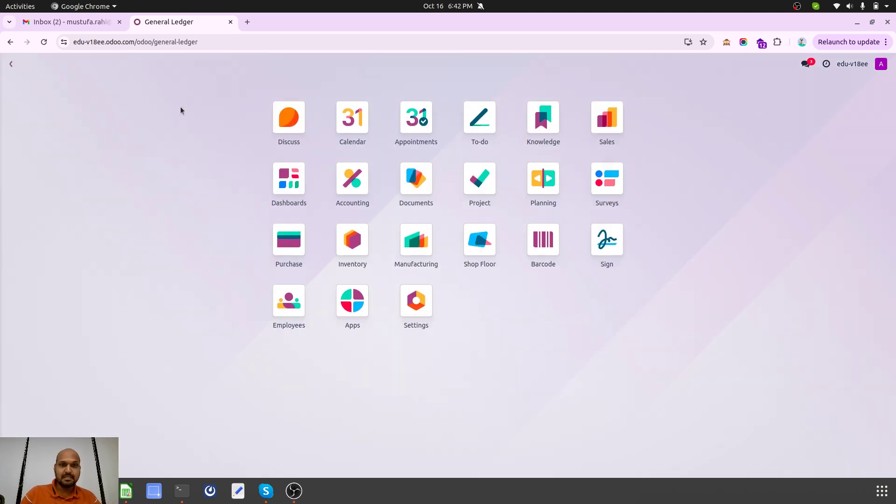
Create a request for quotation from Vendor1 for one each of Kit-2-Com1, Kit-2-Com2 and Kit-2-Com3
click(290, 240)
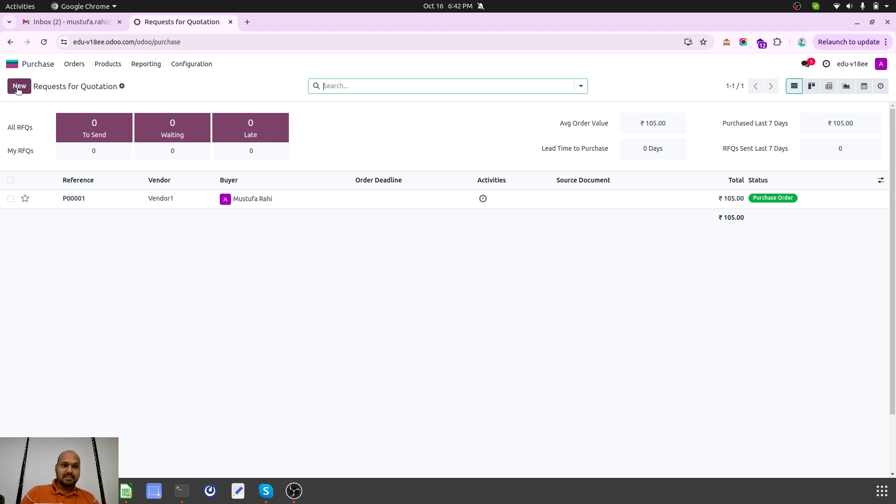
click(19, 88)
click(150, 173)
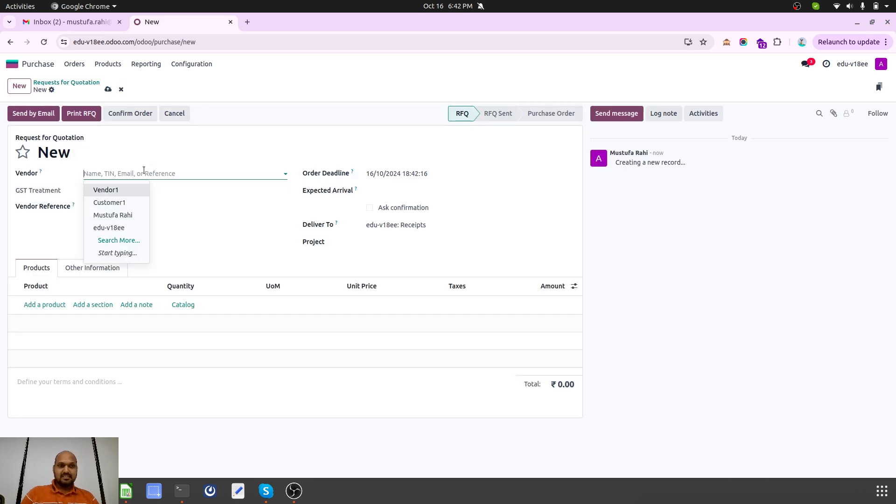
click(123, 189)
click(52, 304)
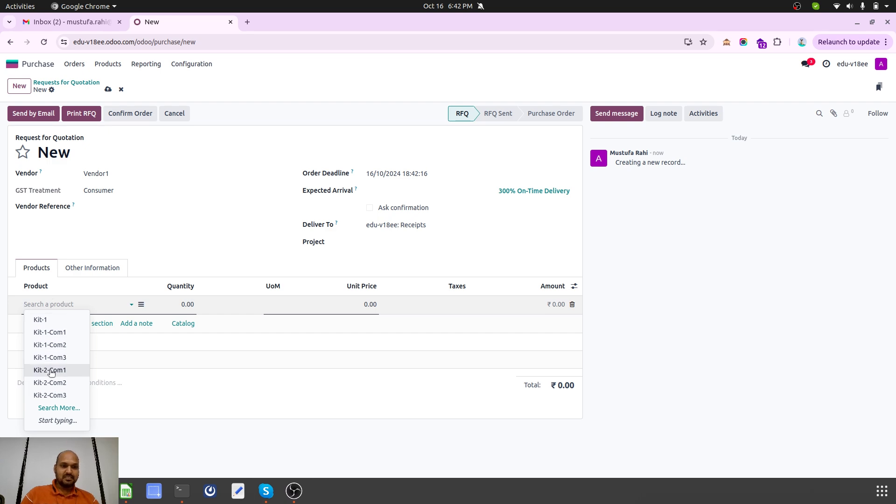
click(61, 372)
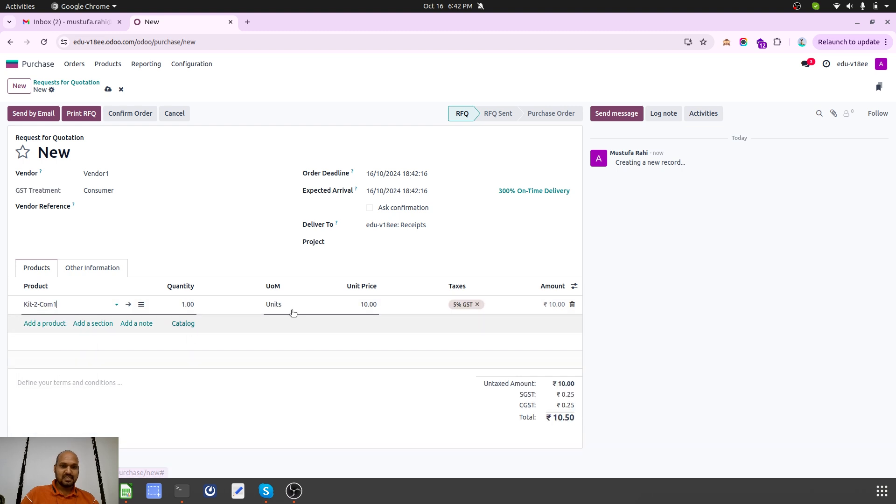
click(53, 322)
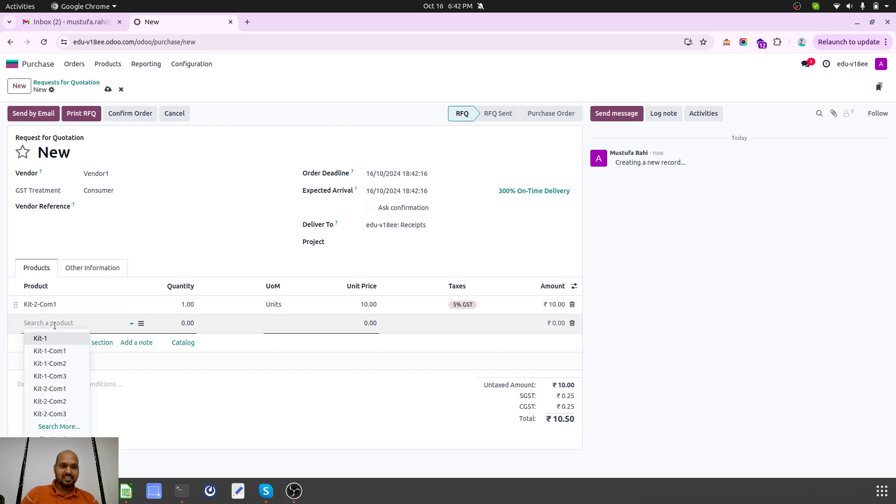
click(59, 399)
click(43, 344)
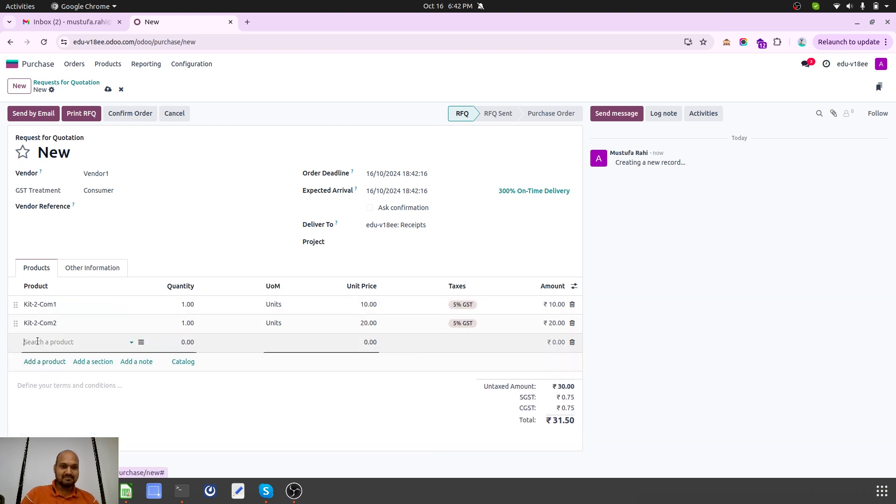
click(62, 432)
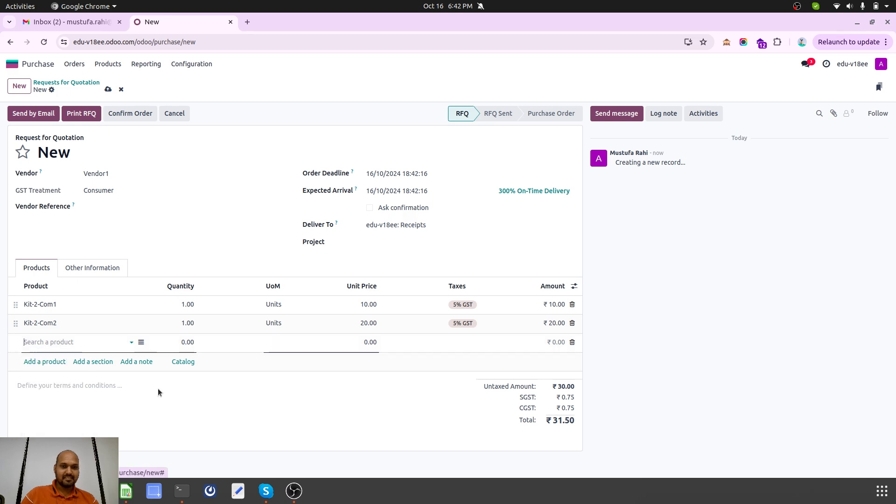
click(262, 242)
Confirm it as purchase order P00002 and validate receipt WH/IN/00002 into stock
click(108, 90)
click(135, 113)
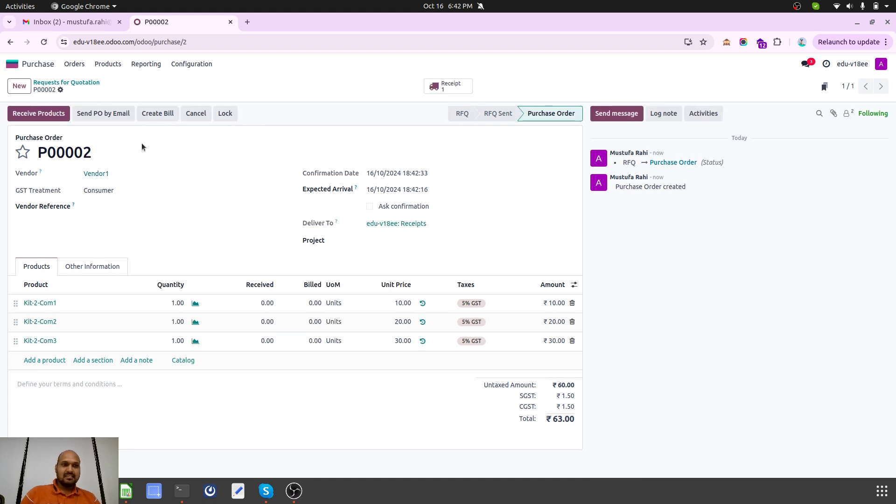
click(448, 88)
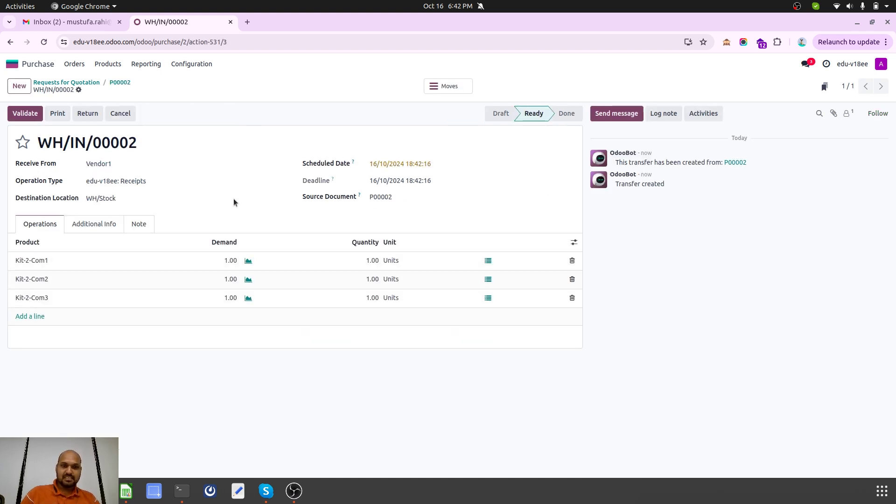
click(39, 113)
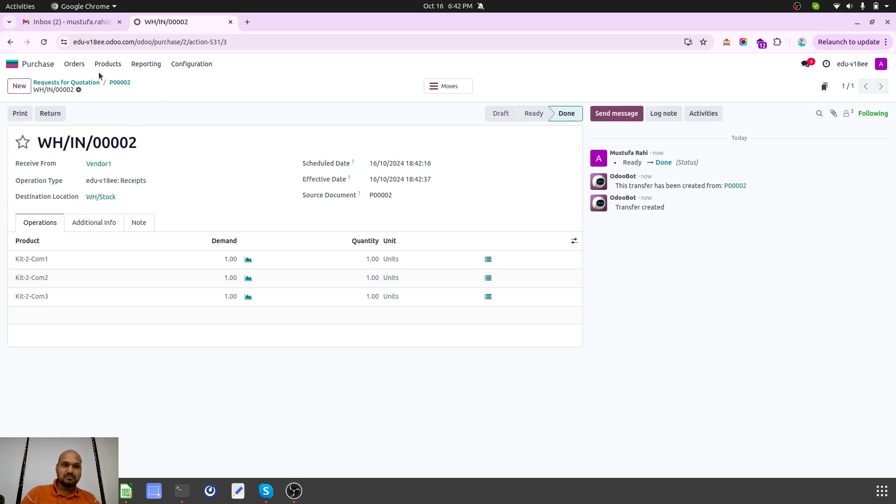
click(12, 64)
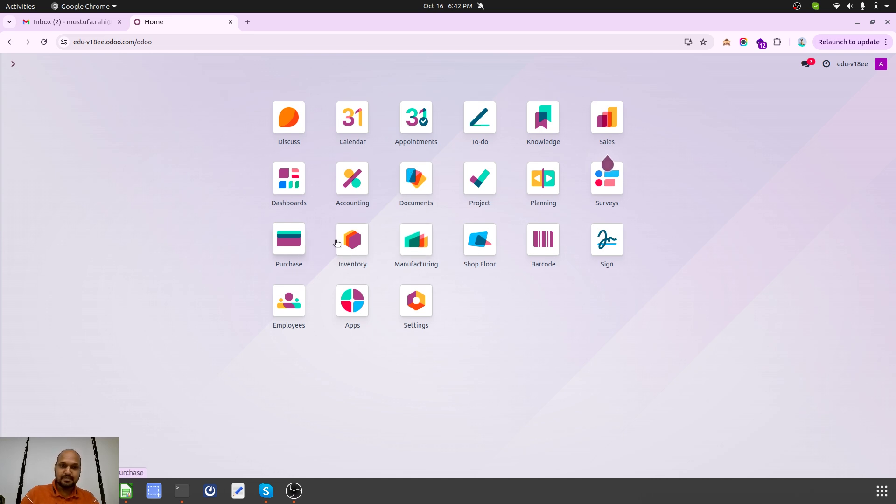
Open the General Ledger at 125% zoom and scroll to the Inventories debits of 10, 20 and 30
text(grener)
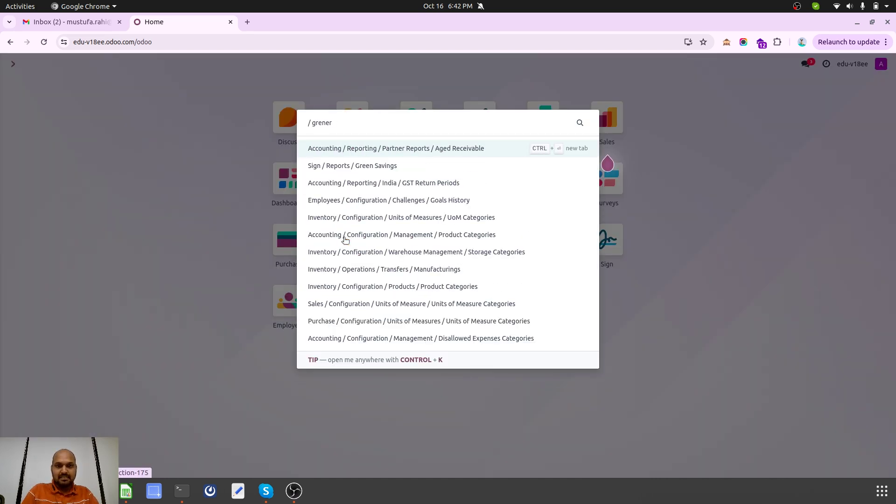
key(BackSpace)
key(BackSpace)
text(enr)
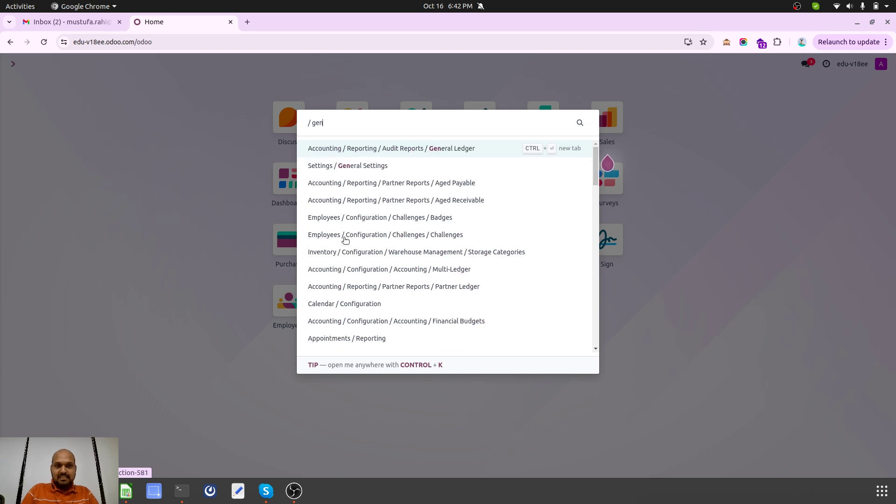
key(Return)
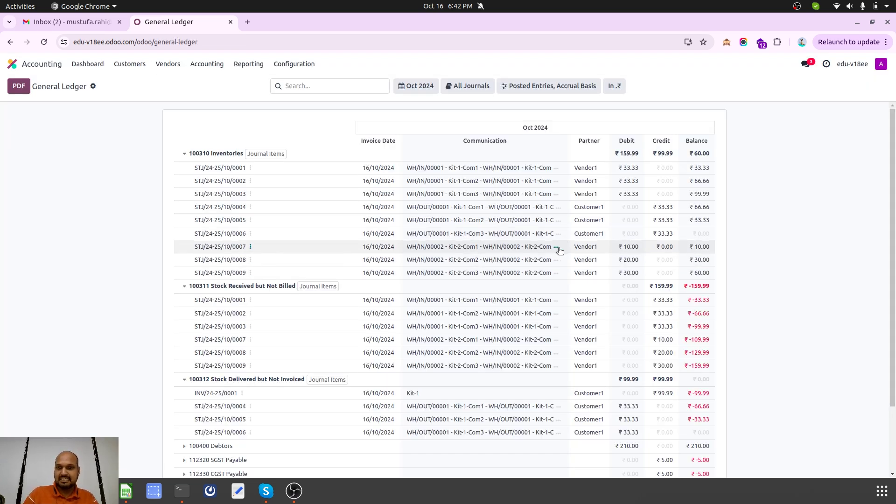
key(ctrl+plus)
key(ctrl+plus)
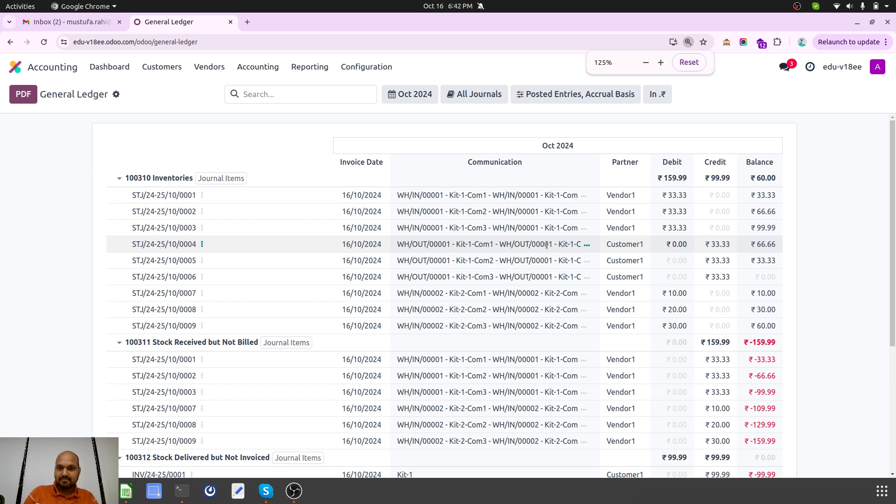
scroll(595, 304, down, 2)
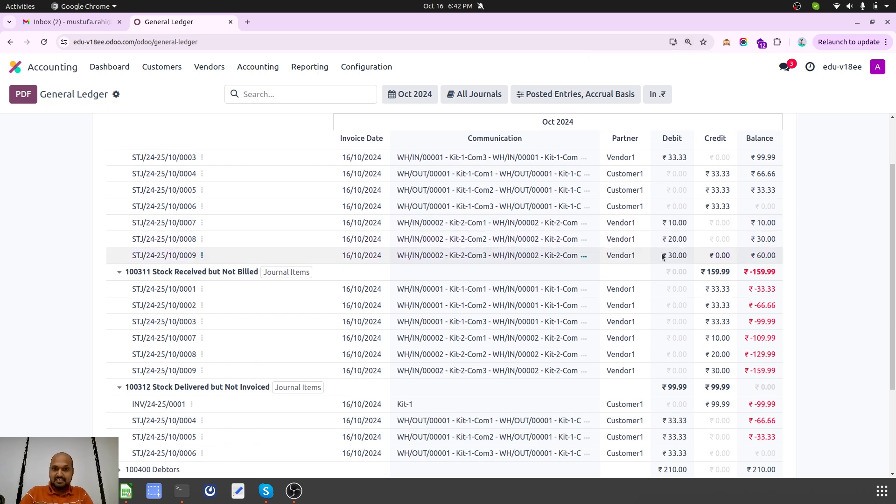
scroll(690, 311, down, 3)
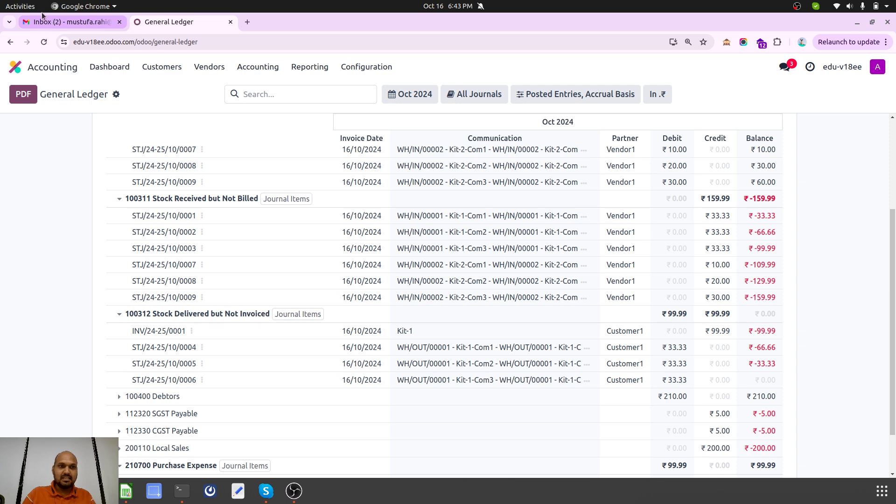
Start a new sales quotation for a newly created customer named Customer2
click(42, 66)
text(sales)
key(Return)
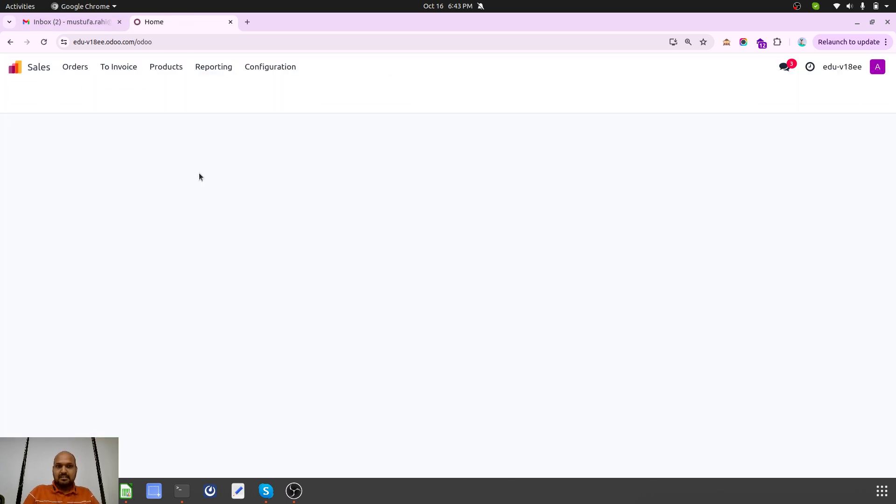
click(24, 94)
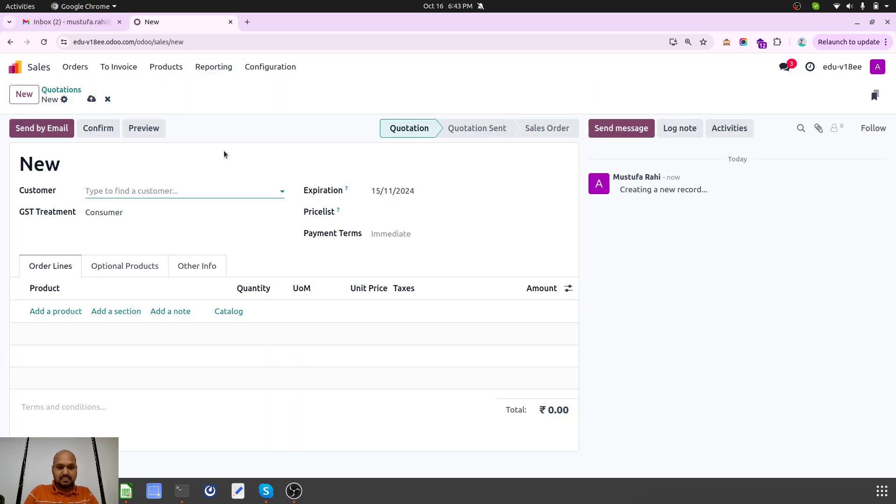
text(CUstomer)
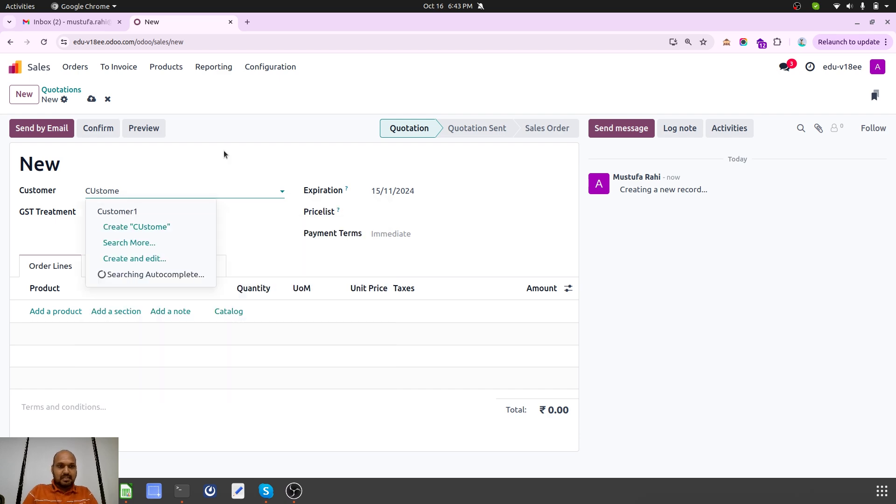
key(BackSpace)
key(BackSpace)
key(BackSpace)
key(BackSpace)
key(BackSpace)
key(BackSpace)
key(BackSpace)
key(BackSpace)
text(Customer2)
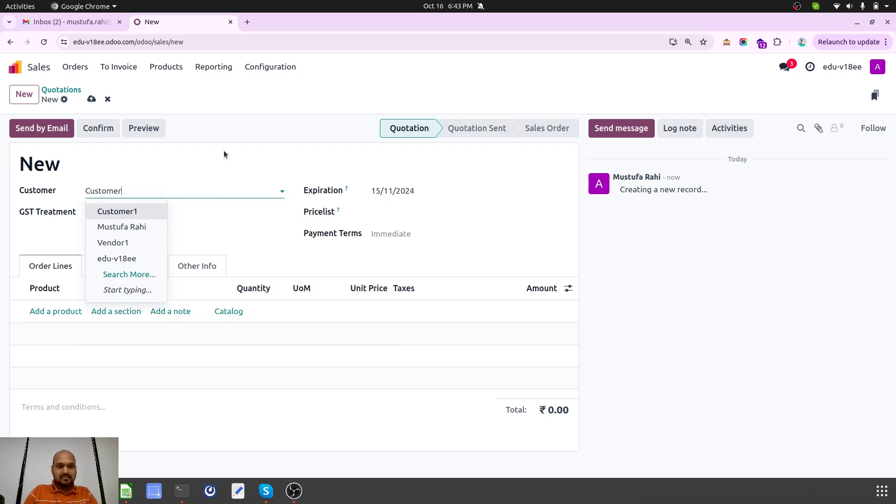
click(178, 209)
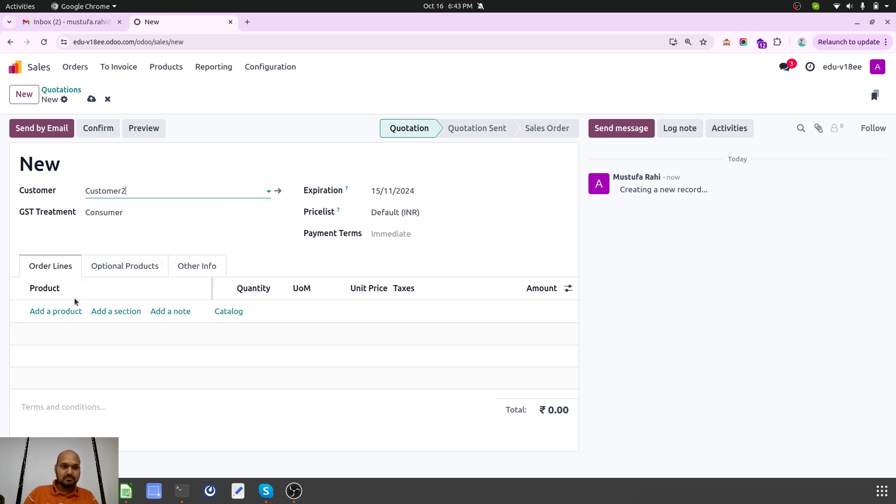
Add one Kit-2, then save and confirm it as S00002, checking delivery WH/OUT/00002
click(69, 312)
text(kit)
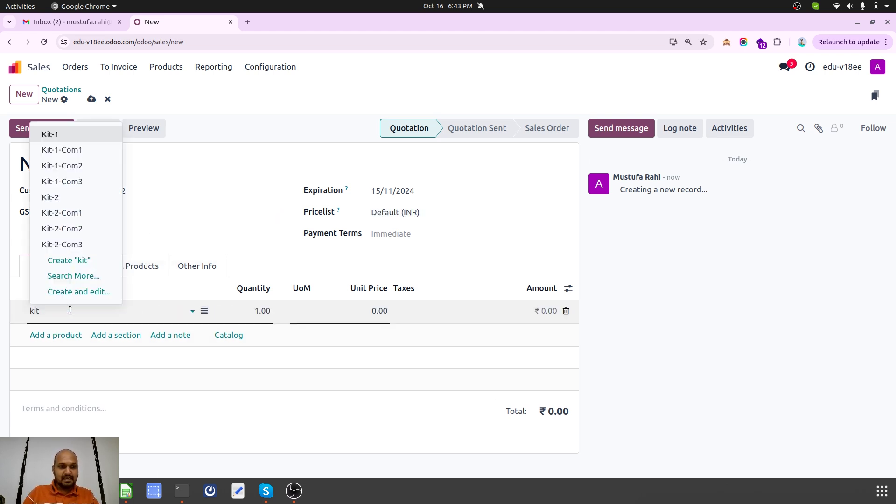
click(89, 197)
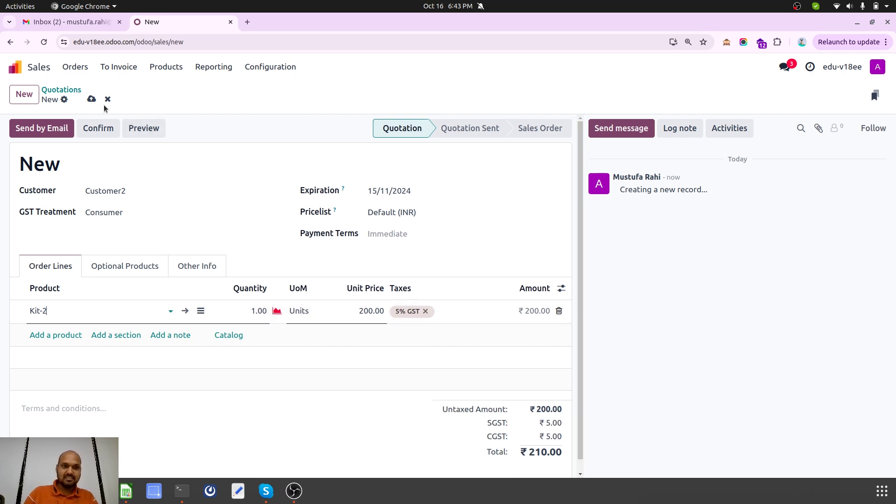
click(92, 99)
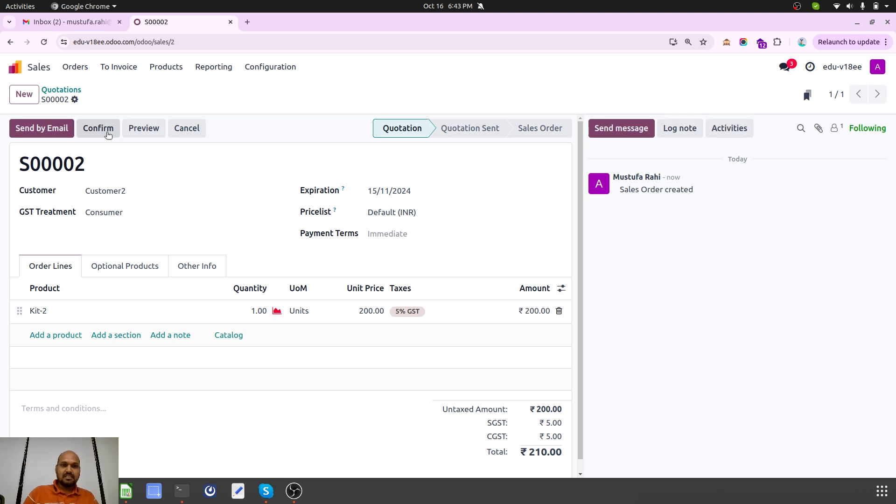
click(108, 135)
click(437, 96)
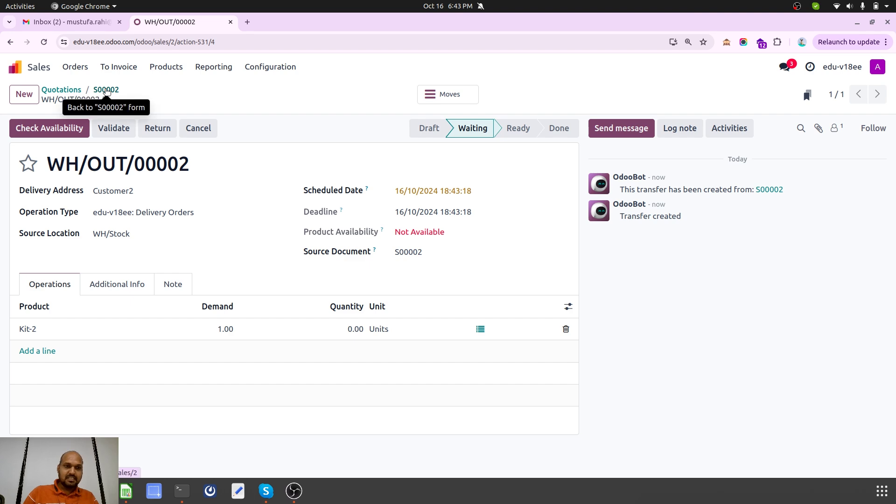
click(106, 90)
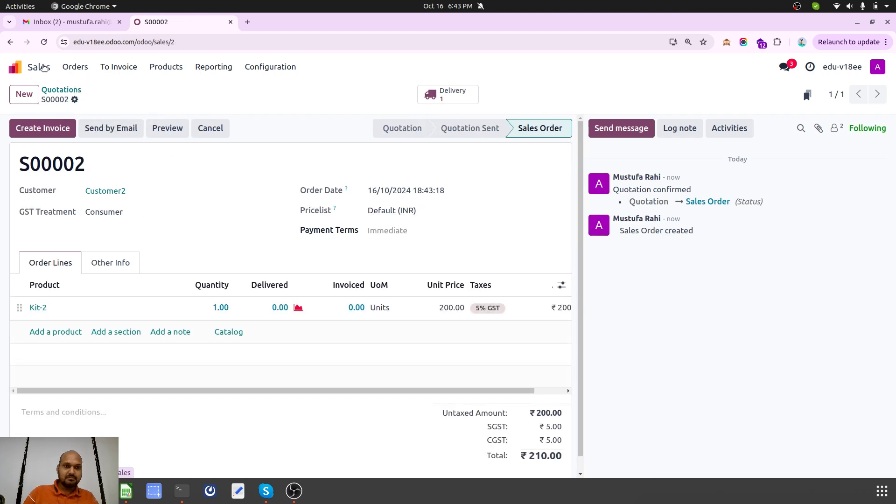
click(16, 66)
Open Kit-2 from the Inventory product list and set its bill of materials type to Kit
text(invo)
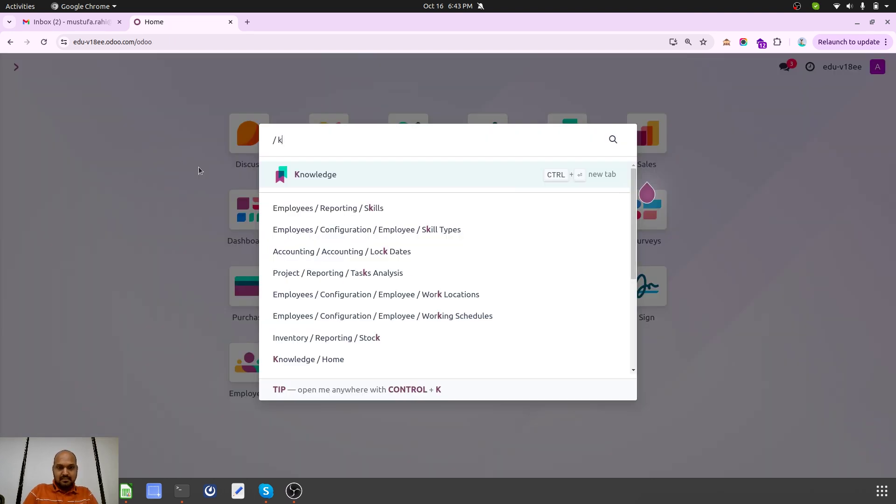
key(Return)
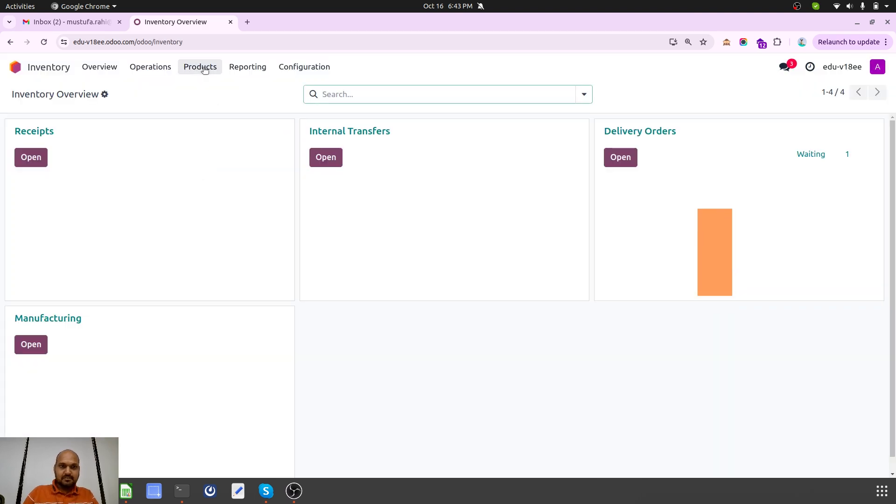
click(200, 67)
click(206, 88)
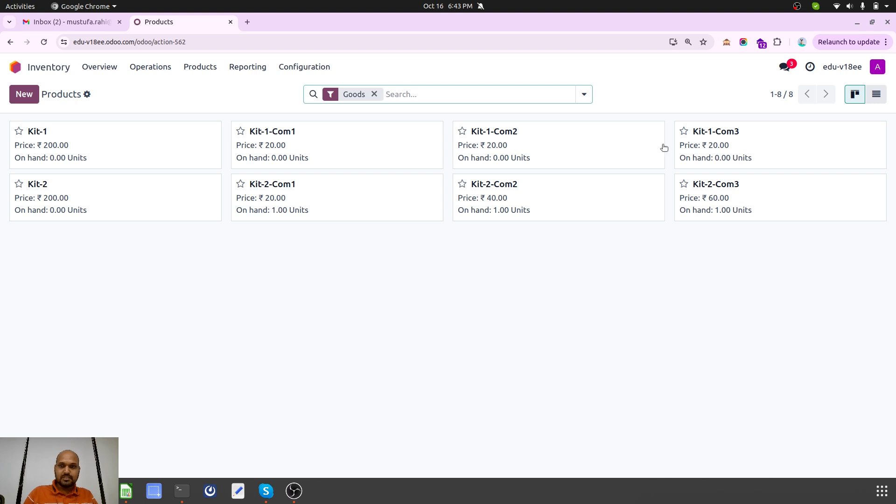
click(63, 203)
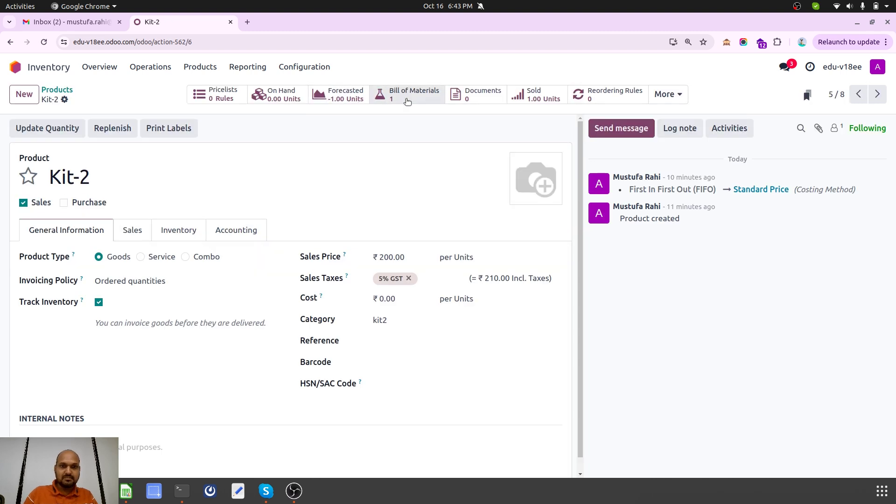
click(408, 99)
click(90, 158)
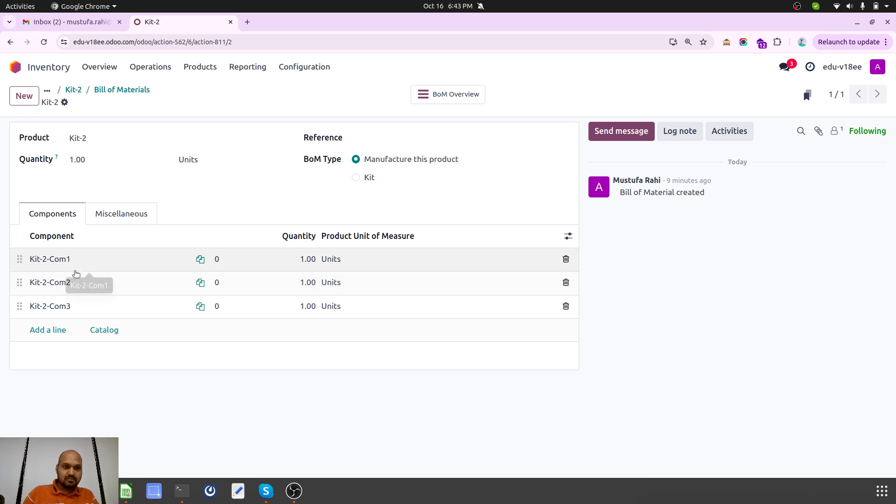
click(356, 178)
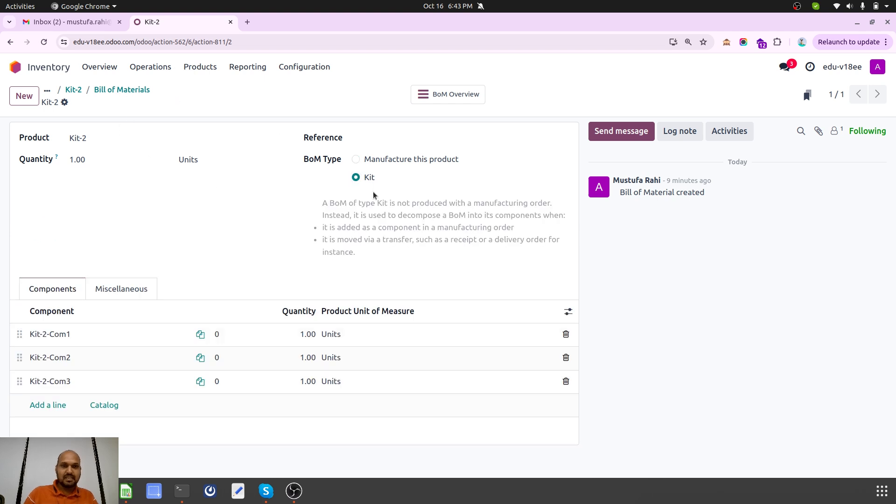
click(99, 90)
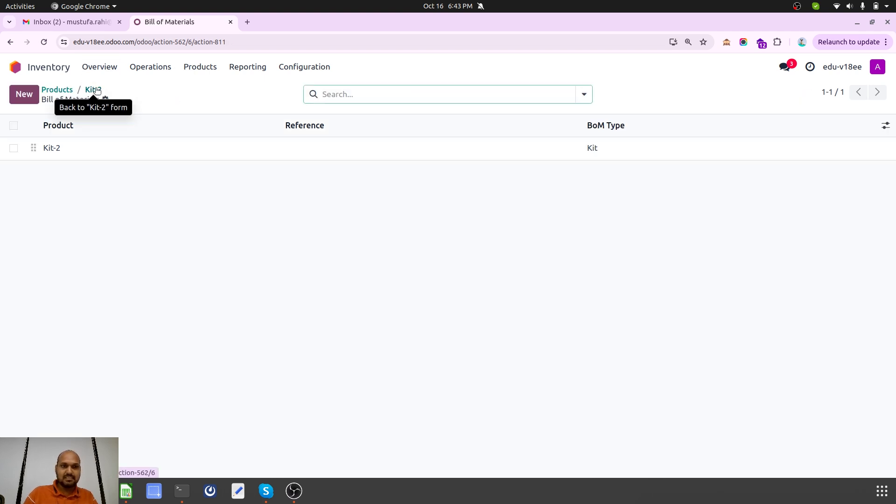
click(95, 90)
Cancel sales order S00002, discarding the accidental customer edit
click(61, 89)
click(15, 67)
text(sal)
key(Return)
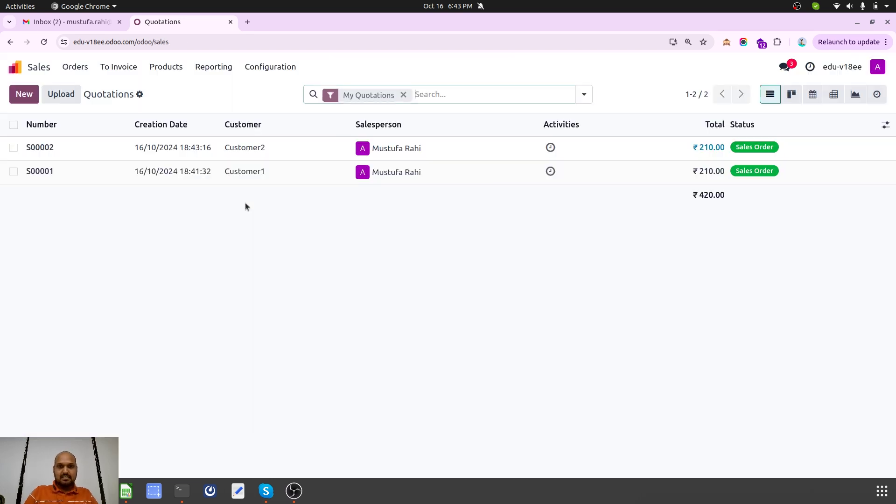
click(215, 144)
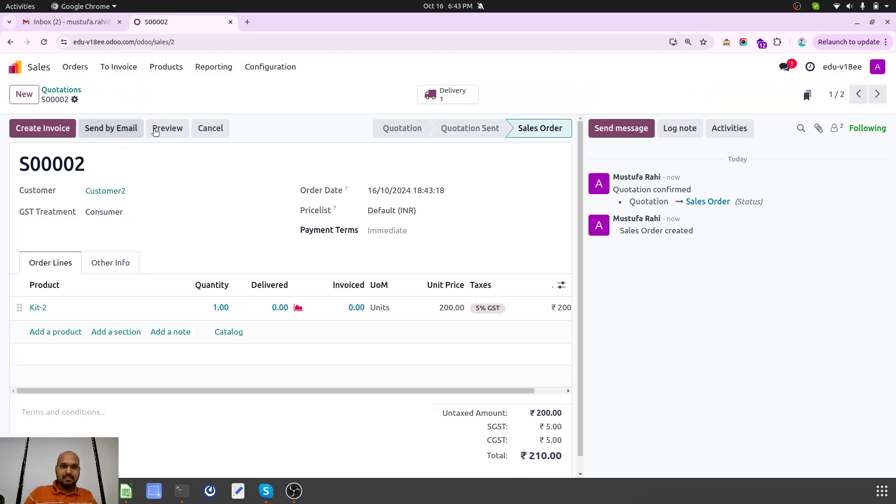
click(211, 132)
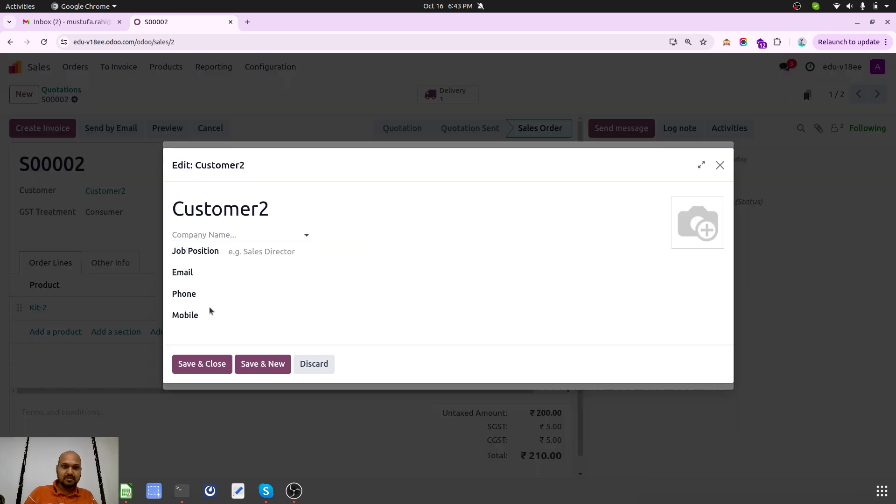
click(309, 361)
click(281, 367)
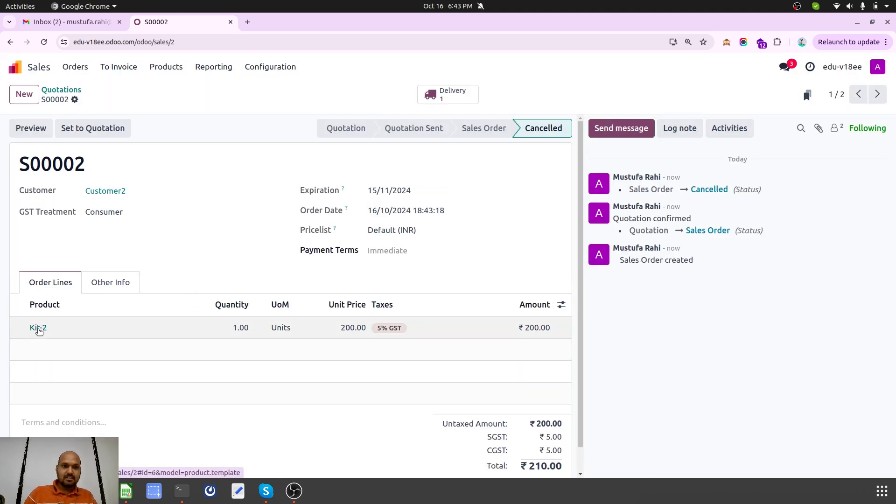
Save the Kit-2 product with only the Buy route ticked and return to S00002
click(38, 327)
click(192, 232)
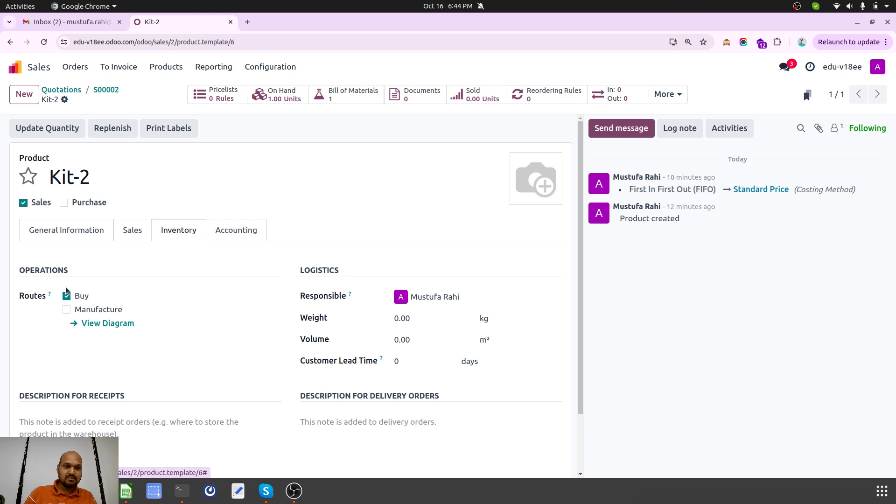
click(128, 100)
click(100, 93)
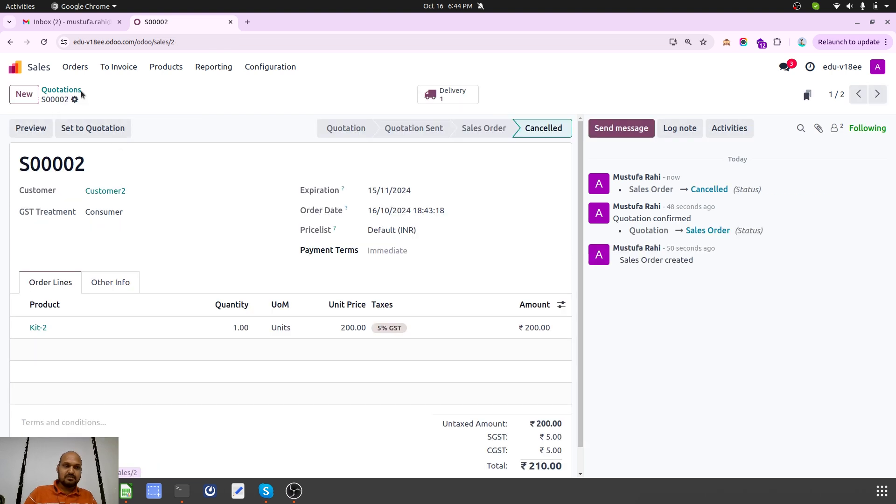
Reset S00002 to a quotation, reconfirm it, and validate the new delivery WH/OUT/00003
click(91, 133)
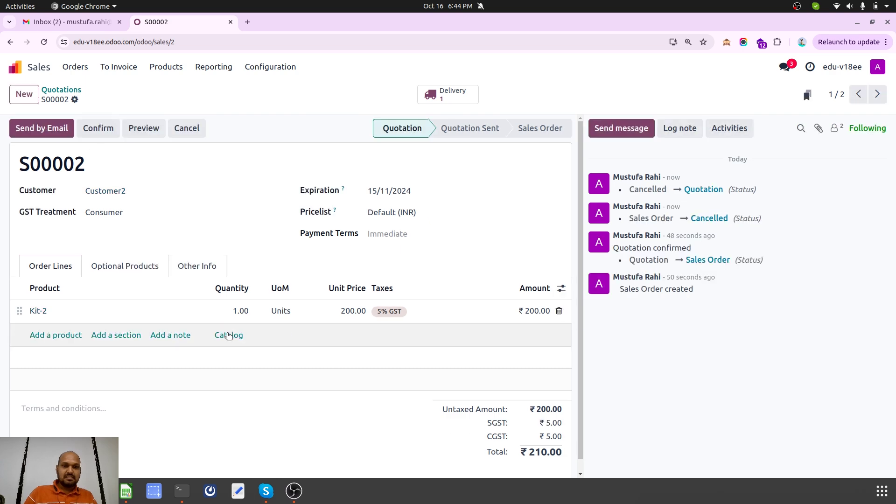
click(97, 129)
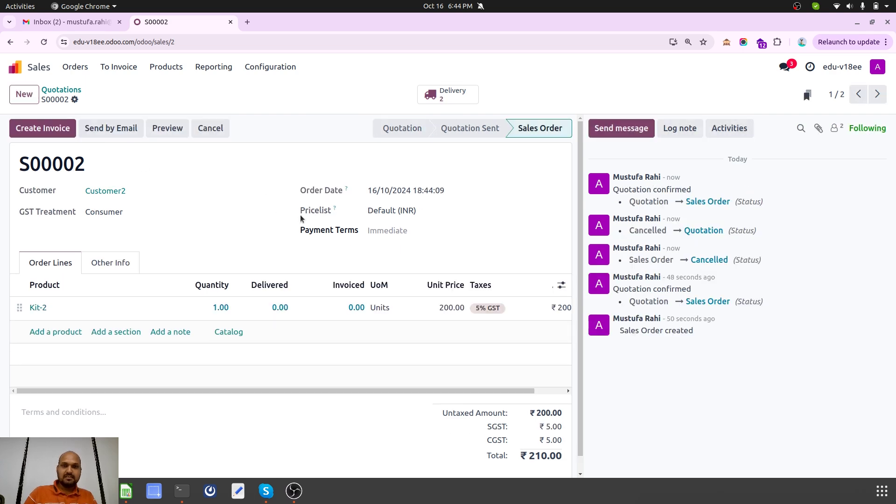
click(442, 95)
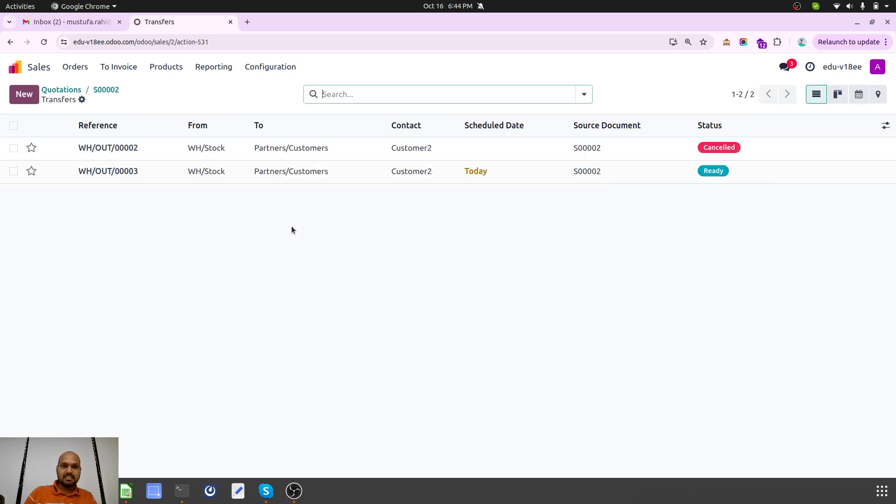
click(414, 173)
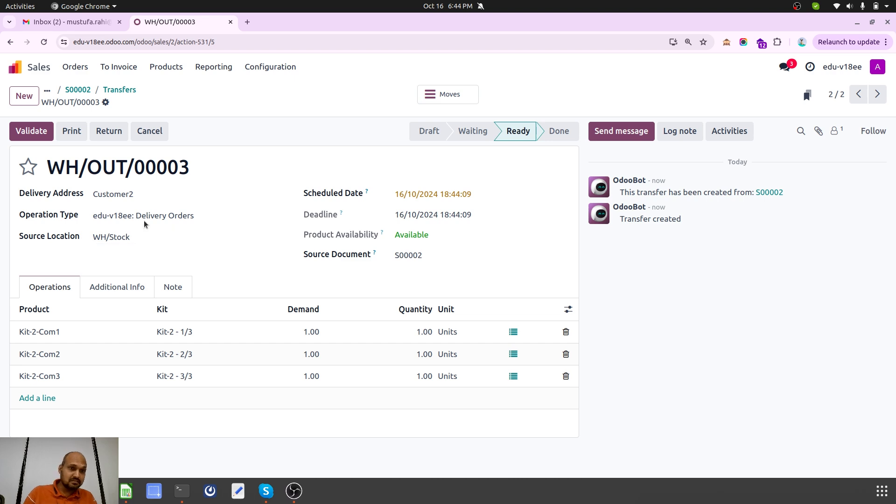
click(38, 135)
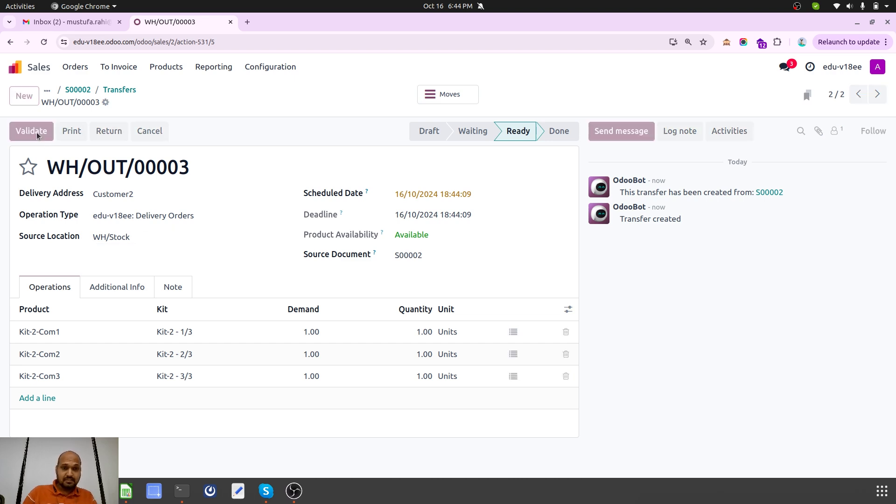
click(78, 89)
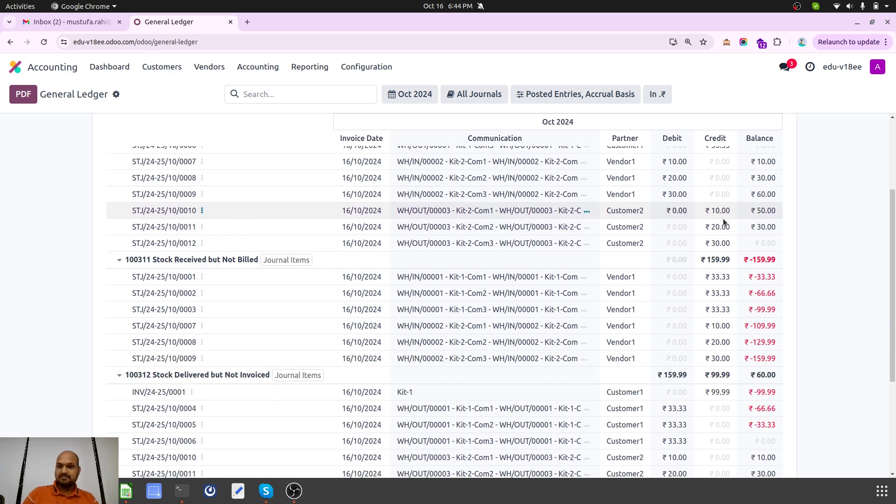
Scroll the General Ledger to WH/OUT/00003's 10, 20 and 30 Stock Delivered but Not Invoiced debits
scroll(657, 326, down, 3)
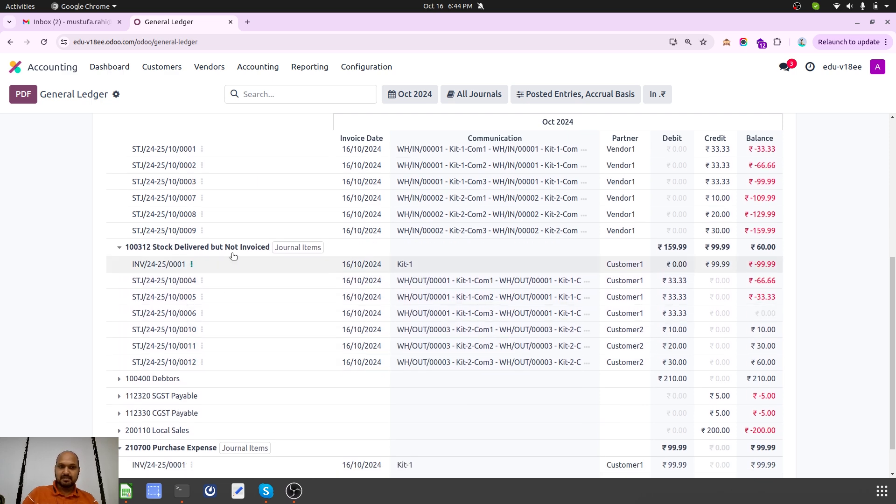
scroll(662, 345, down, 2)
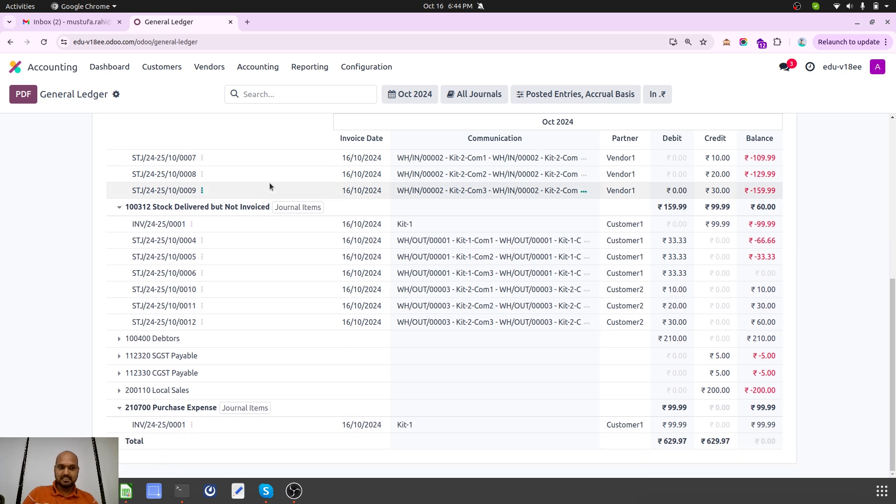
Create and post invoice INV/24-25/0002 for S00002, reviewing its 60.00 Kit-2 cost journal items
click(57, 65)
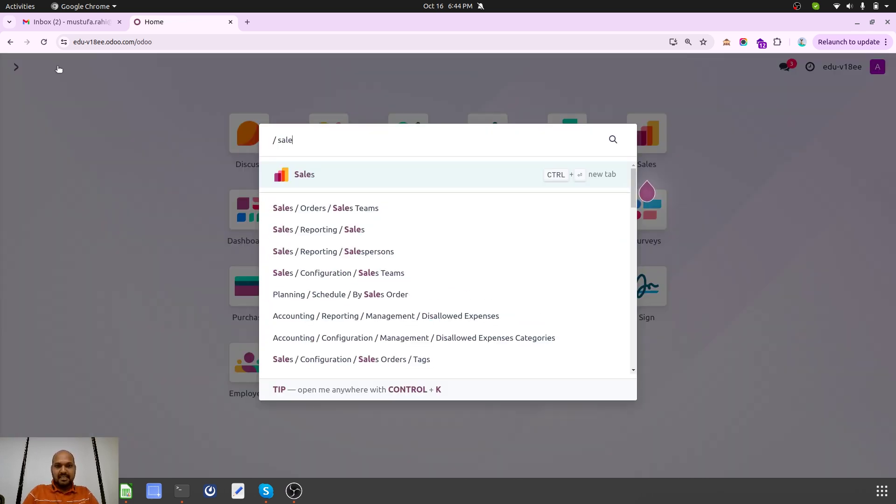
click(96, 150)
click(43, 128)
click(202, 326)
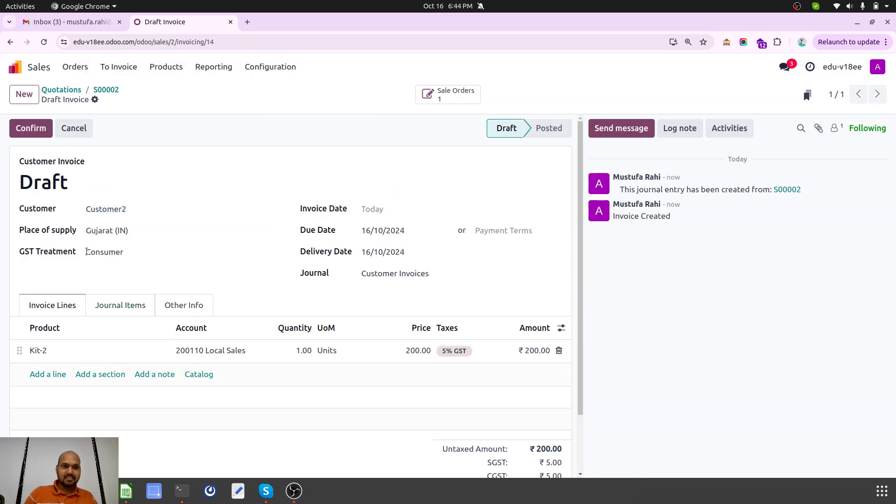
click(126, 304)
click(31, 128)
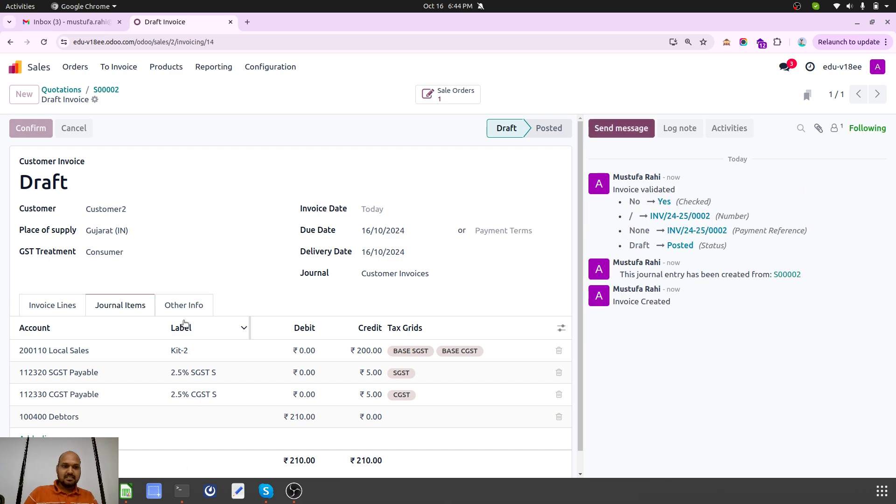
scroll(242, 350, down, 1)
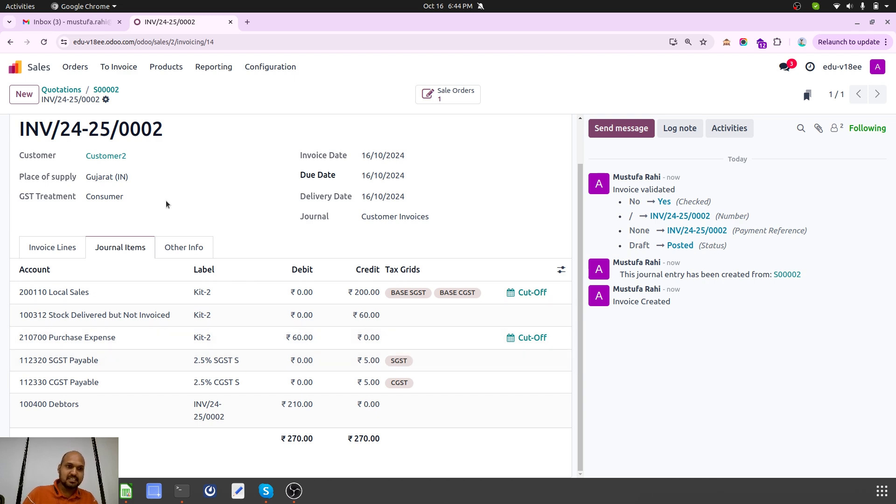
Open the General Ledger and highlight the INV/24-25/0002 Kit-2 line with its 60.00 credit
click(35, 71)
text(general)
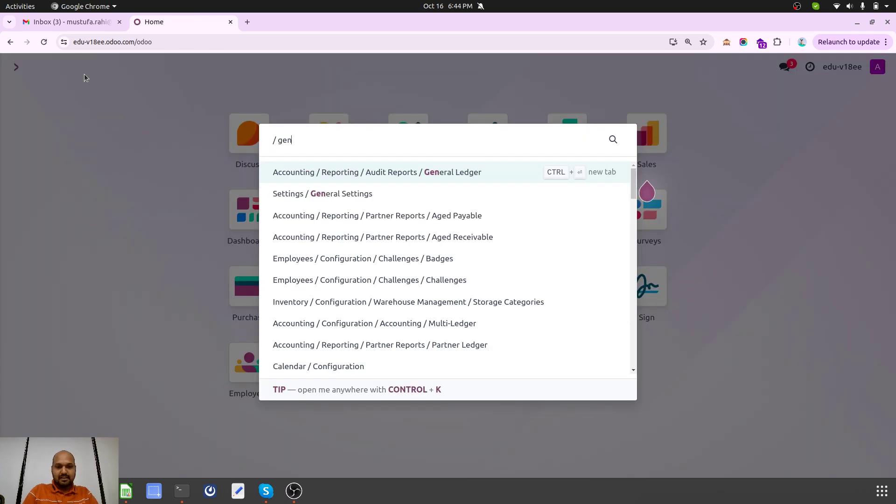
key(Return)
scroll(463, 244, down, 7)
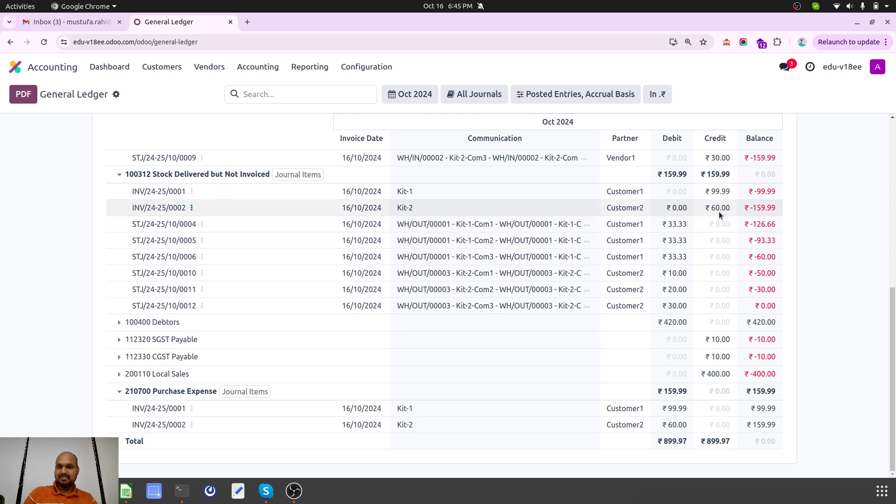
double_click(402, 207)
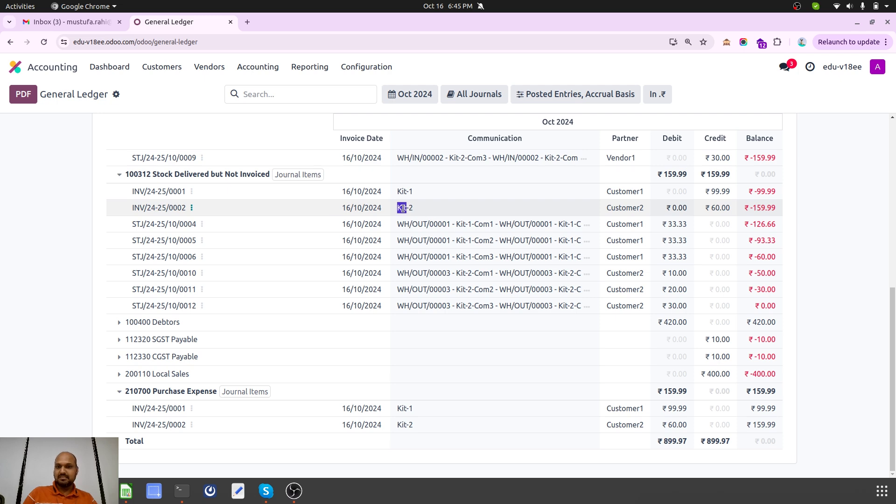
double_click(722, 207)
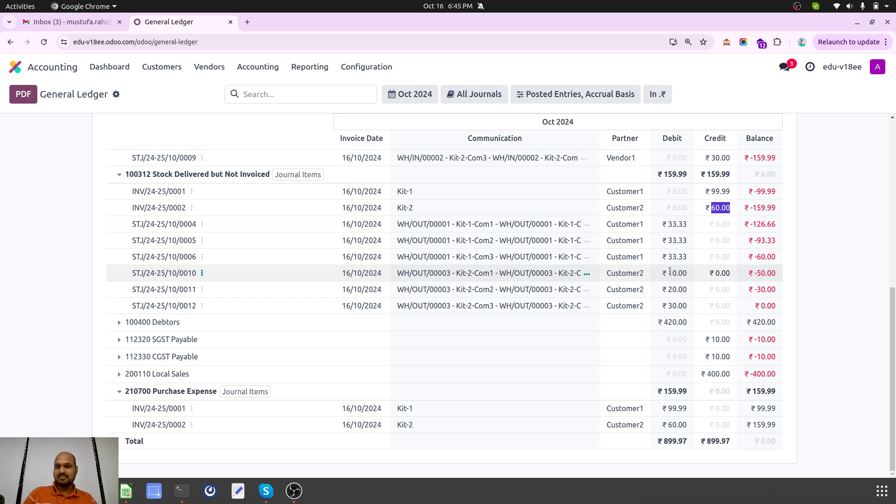
drag(669, 273, 681, 308)
click(852, 272)
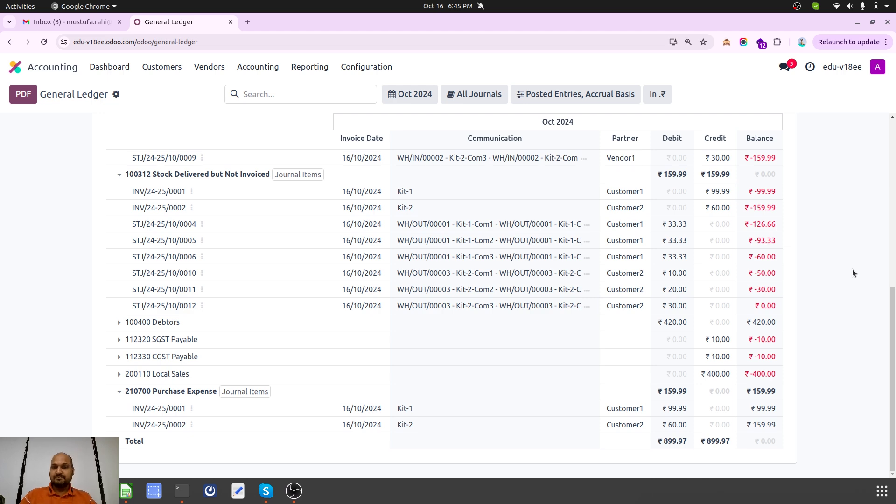
scroll(852, 269, up, 1)
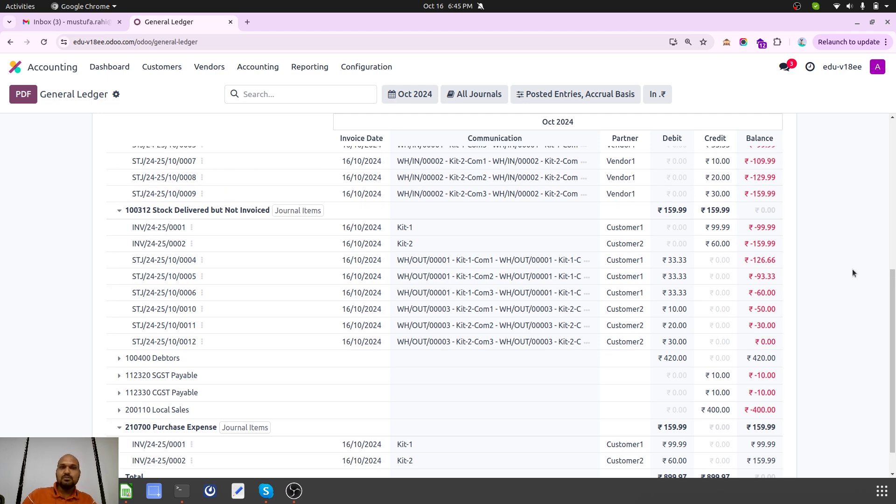
scroll(851, 273, up, 6)
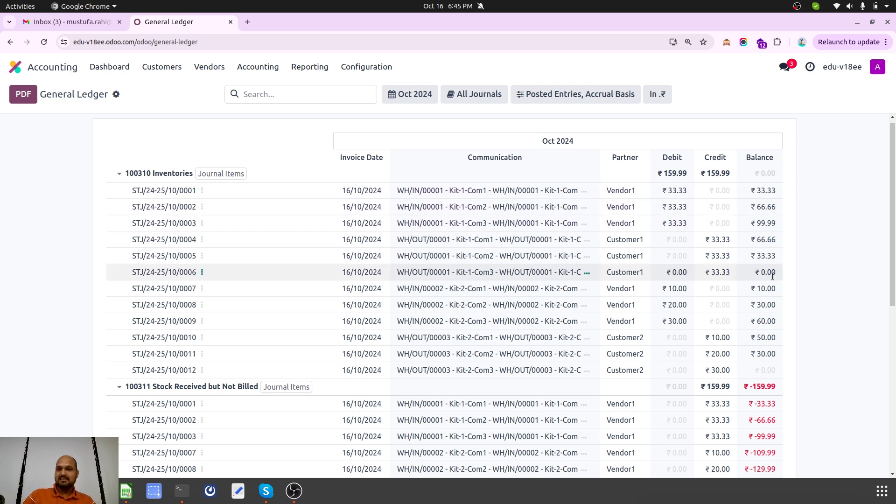
scroll(775, 284, down, 1)
scroll(775, 281, down, 1)
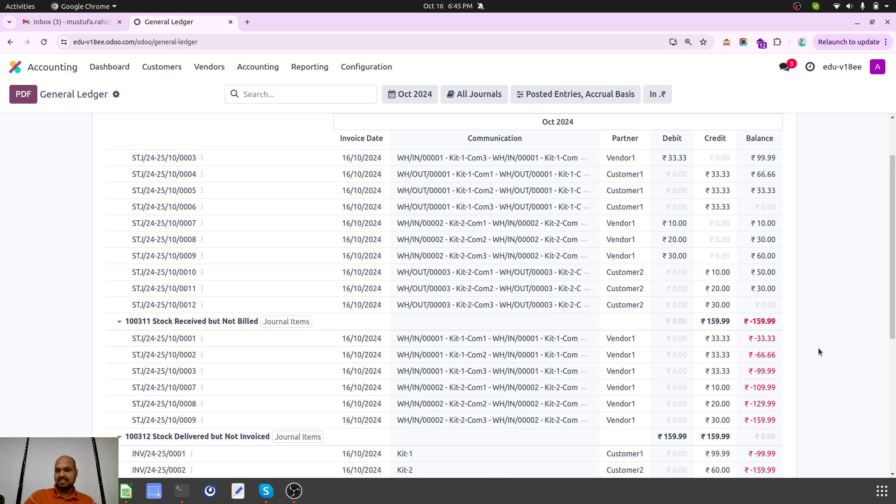
scroll(818, 348, down, 3)
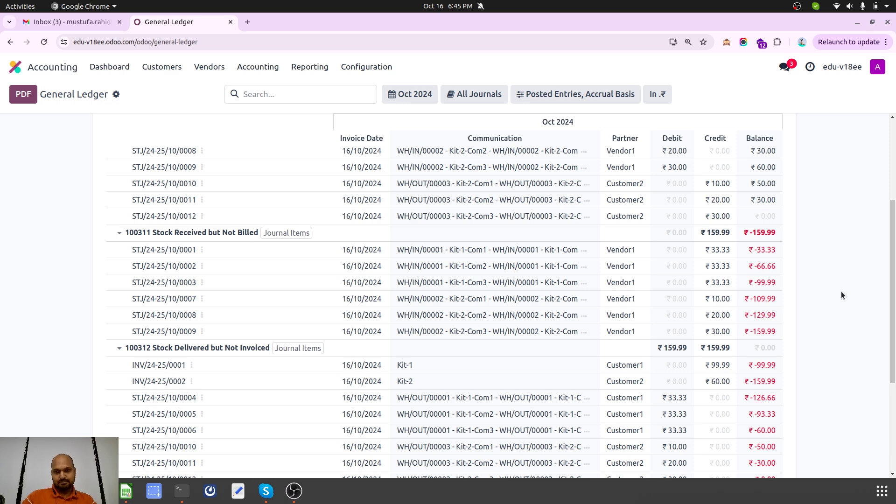
scroll(840, 291, down, 5)
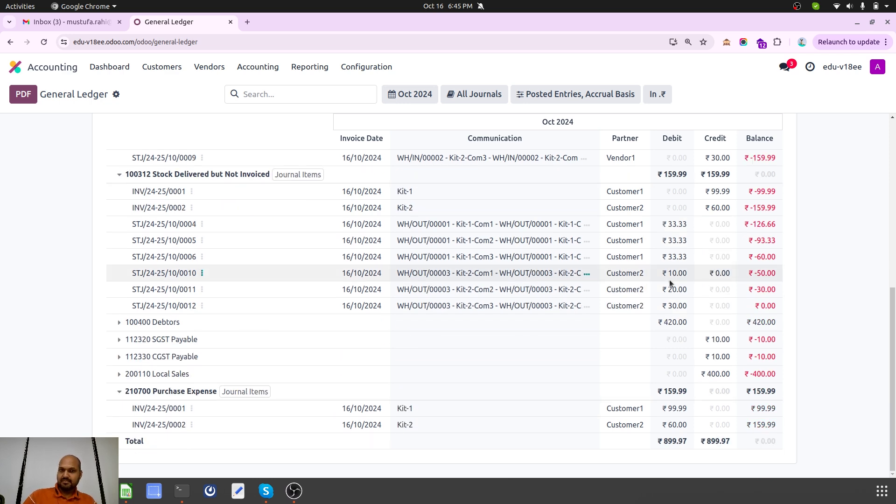